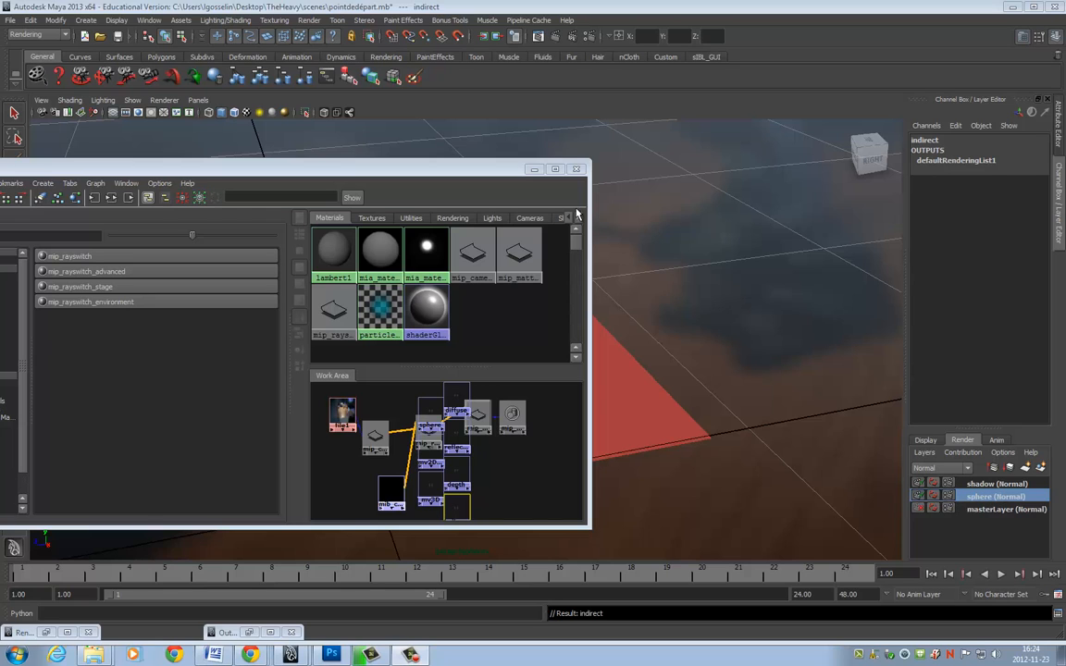
Select the plane, both spheres and both directional lights in the viewport, and bring up the Outliner
left_click(534, 170)
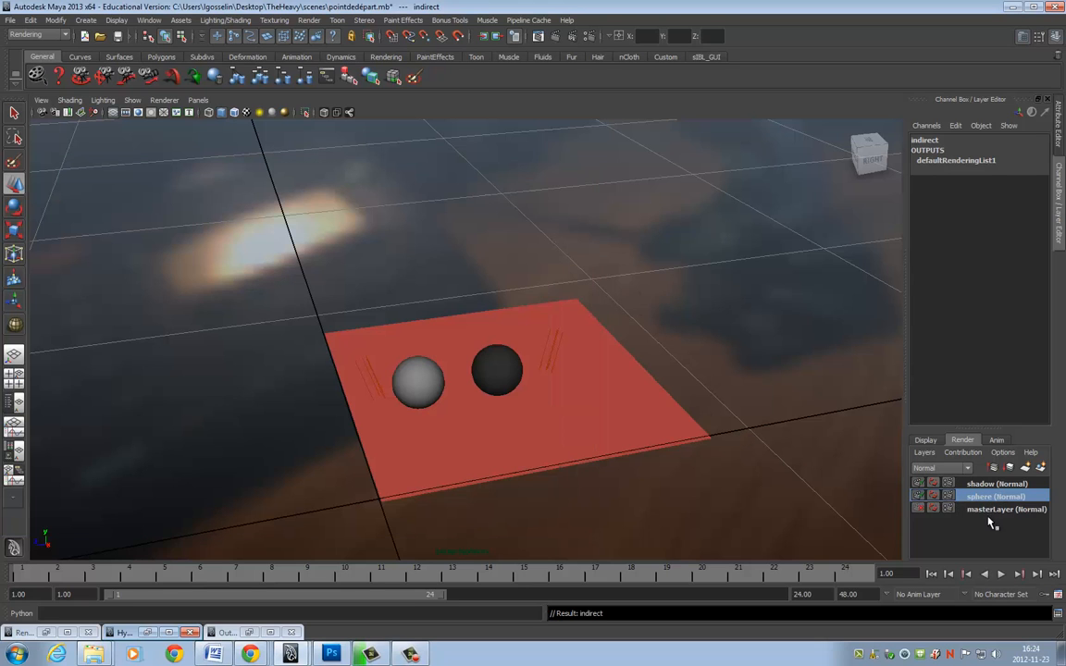
left_click(498, 368)
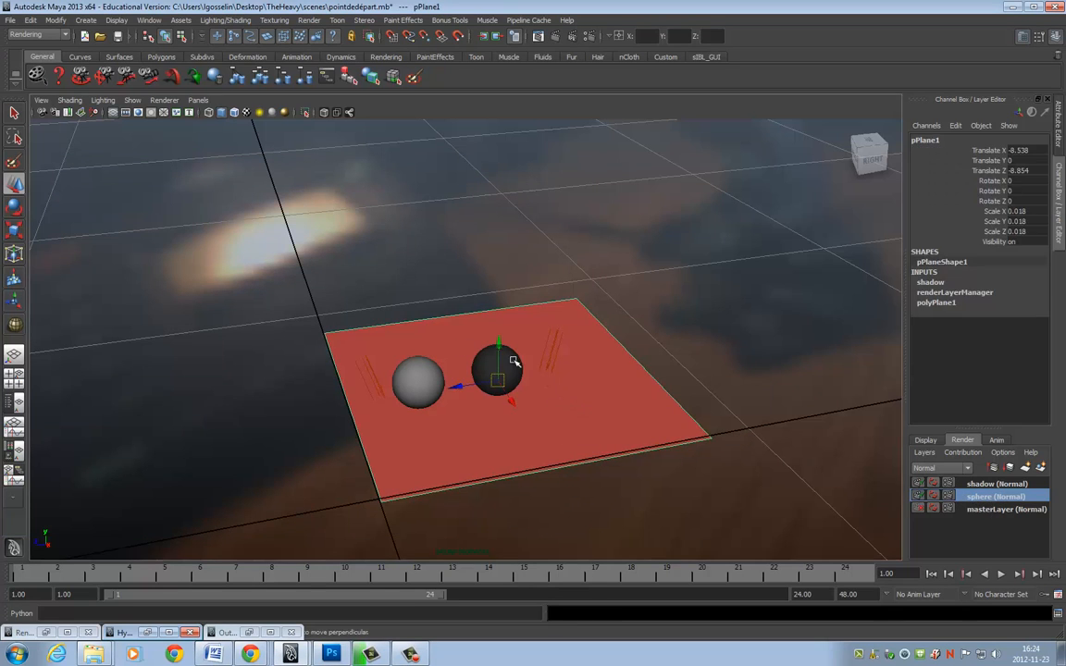
left_click(551, 352)
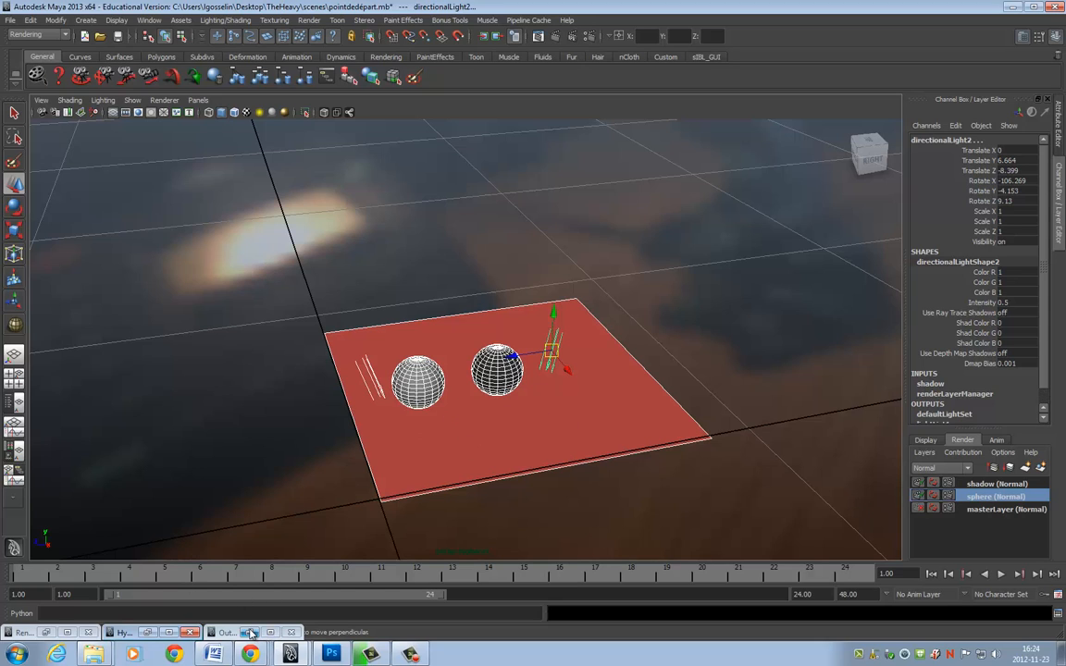
left_click(249, 633)
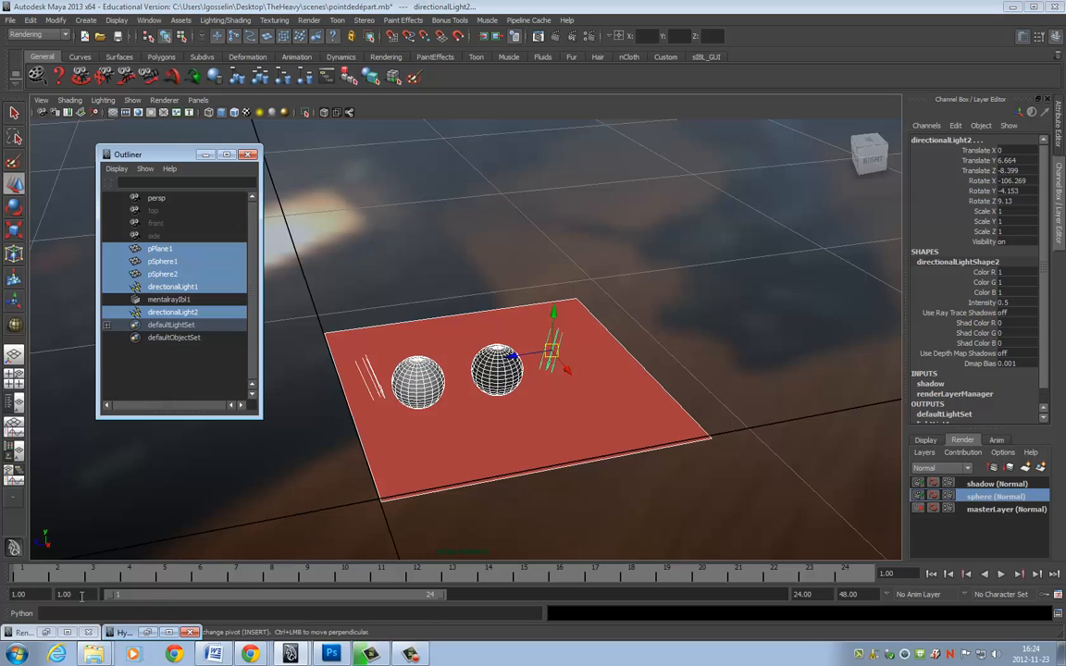
Graph the materials assigned to the selected objects in the Hypershade work area
left_click(168, 632)
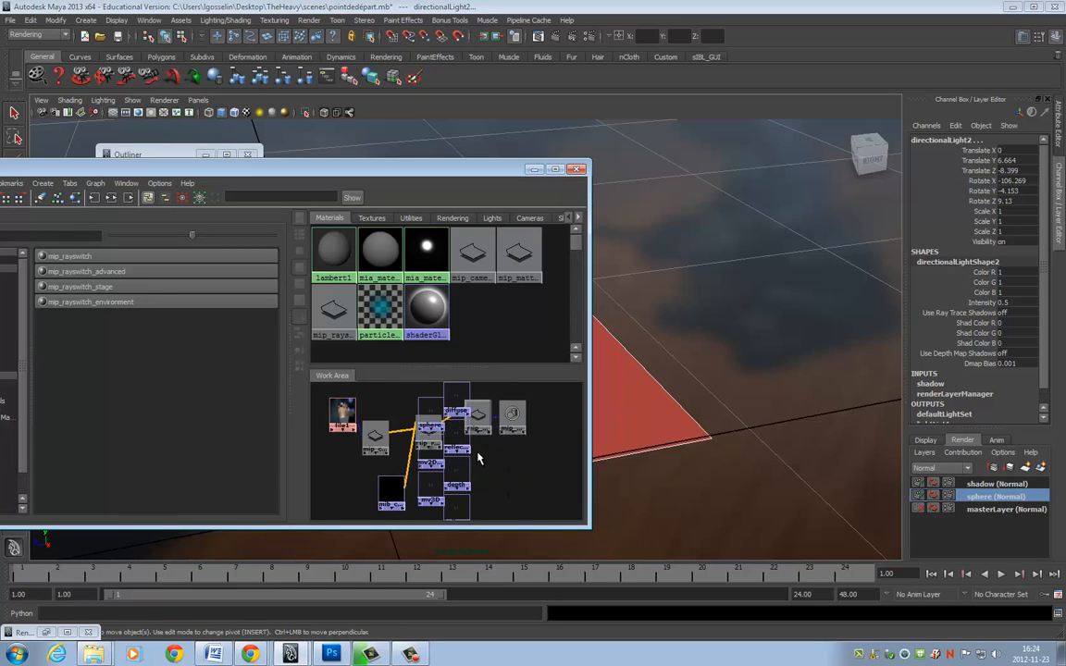
scroll(535, 443, "down", 2)
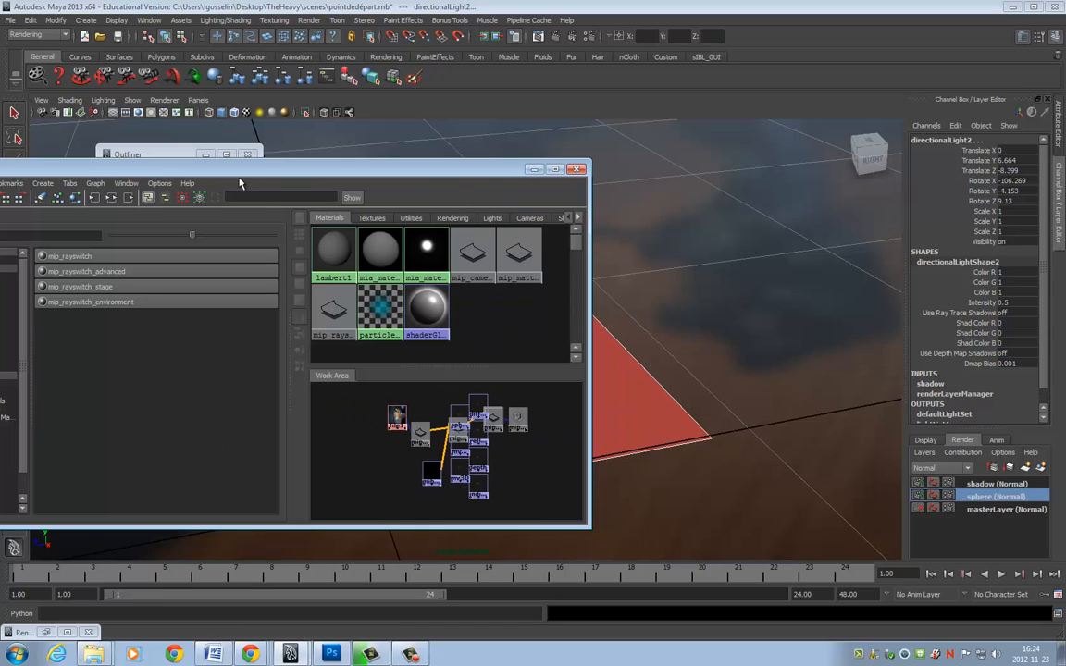
left_click(73, 200)
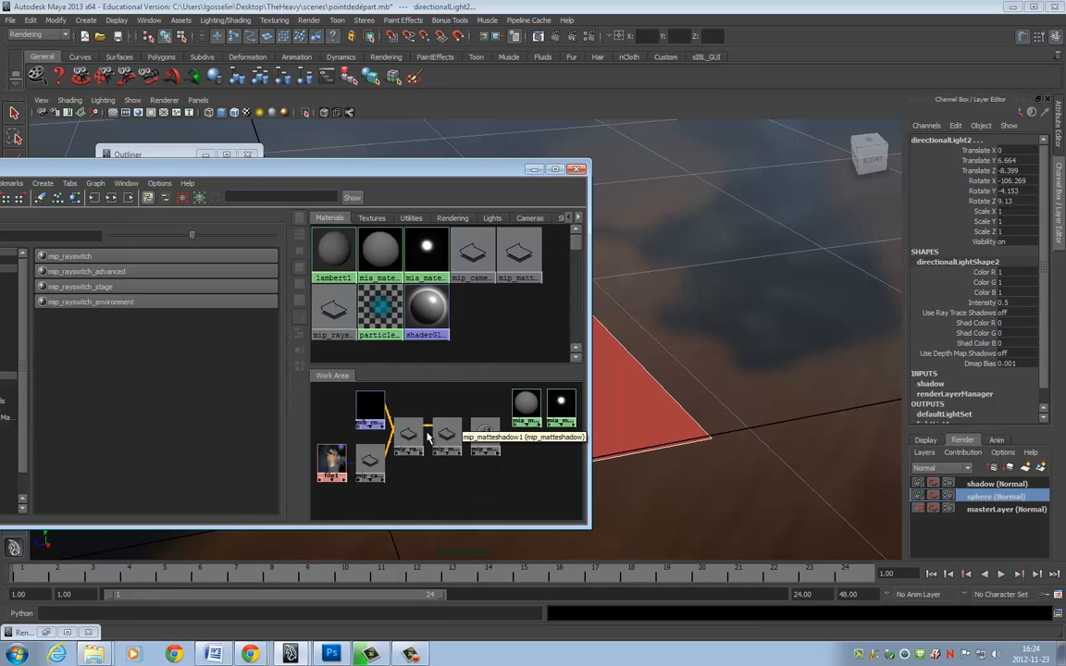
Review the shadow, ambient occlusion, reflection and indirect attributes of the mip_matteshadow1 shader, and put the Hypershade away
left_click(486, 435)
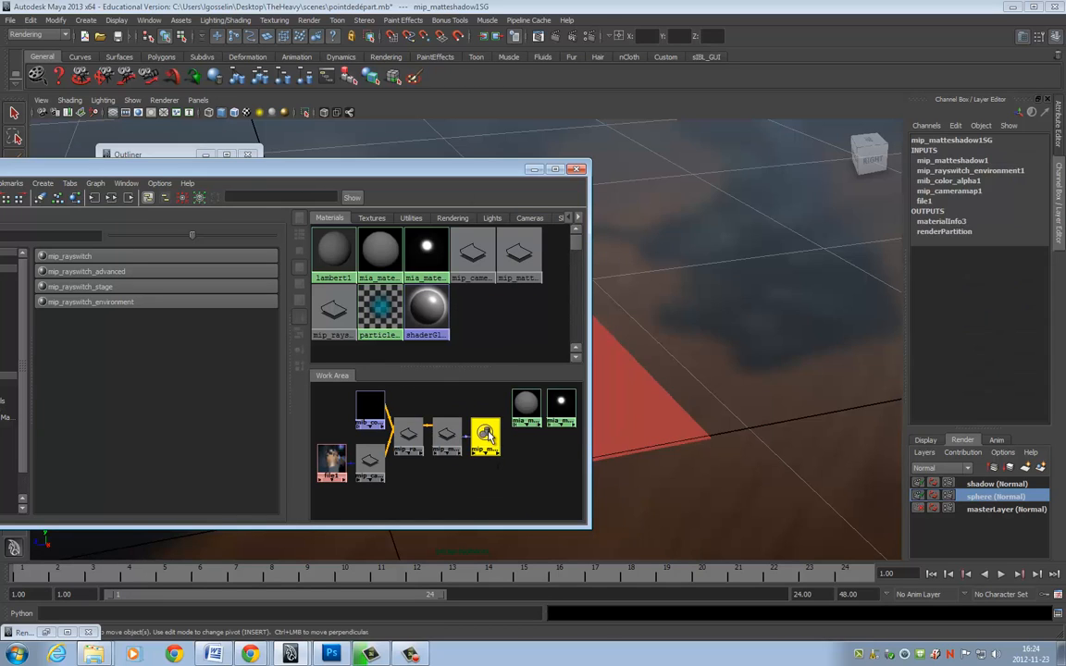
double_click(485, 435)
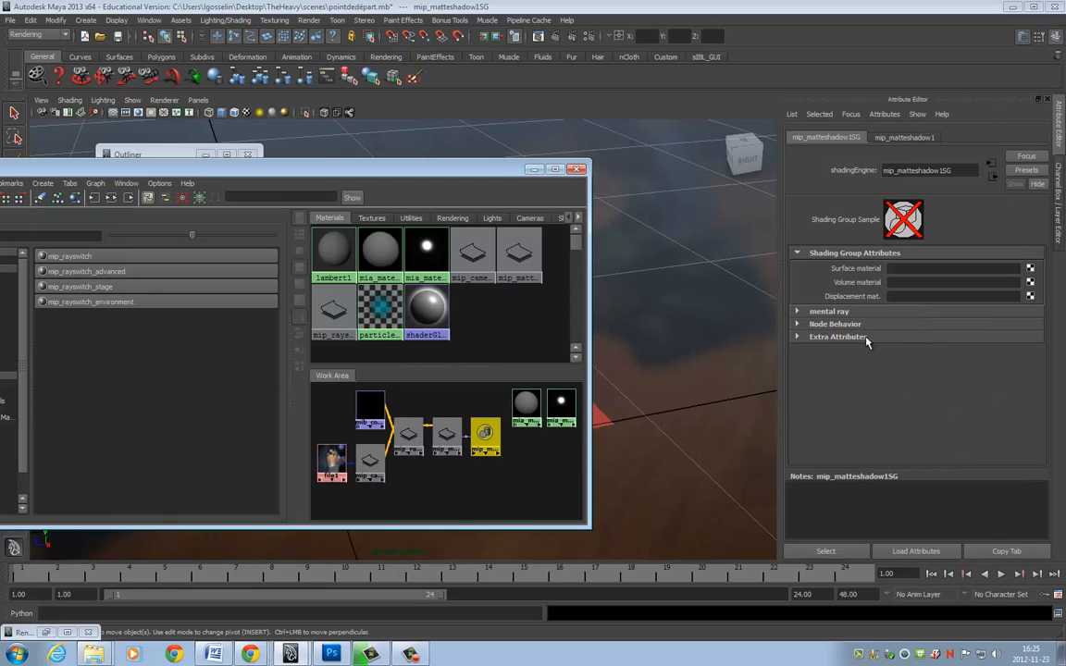
left_click(903, 136)
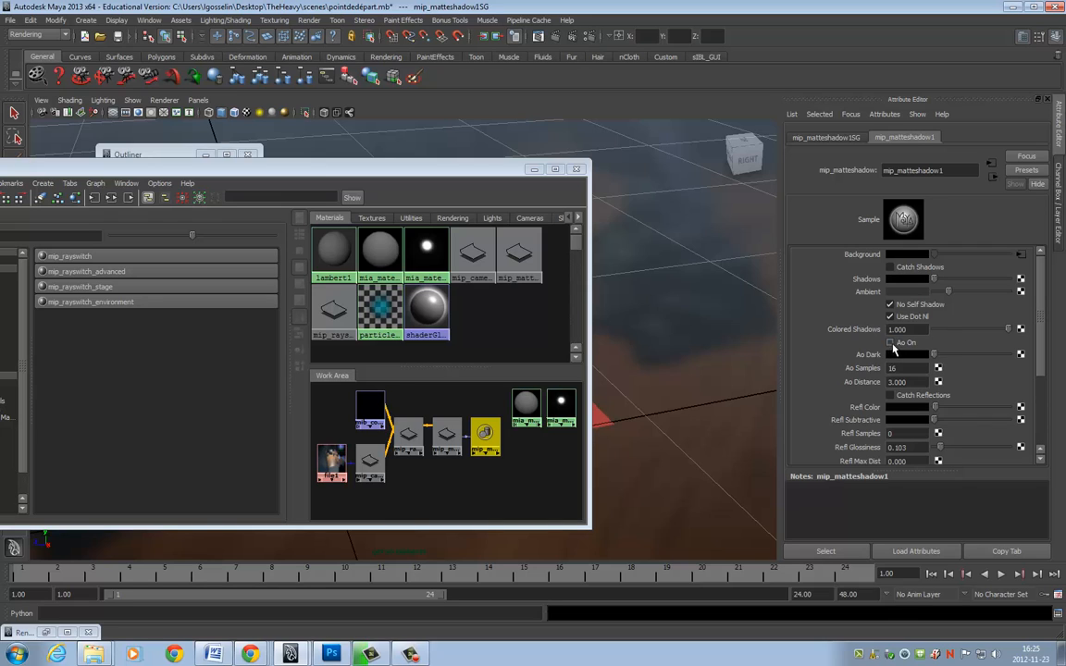
scroll(1038, 348, "down", 3)
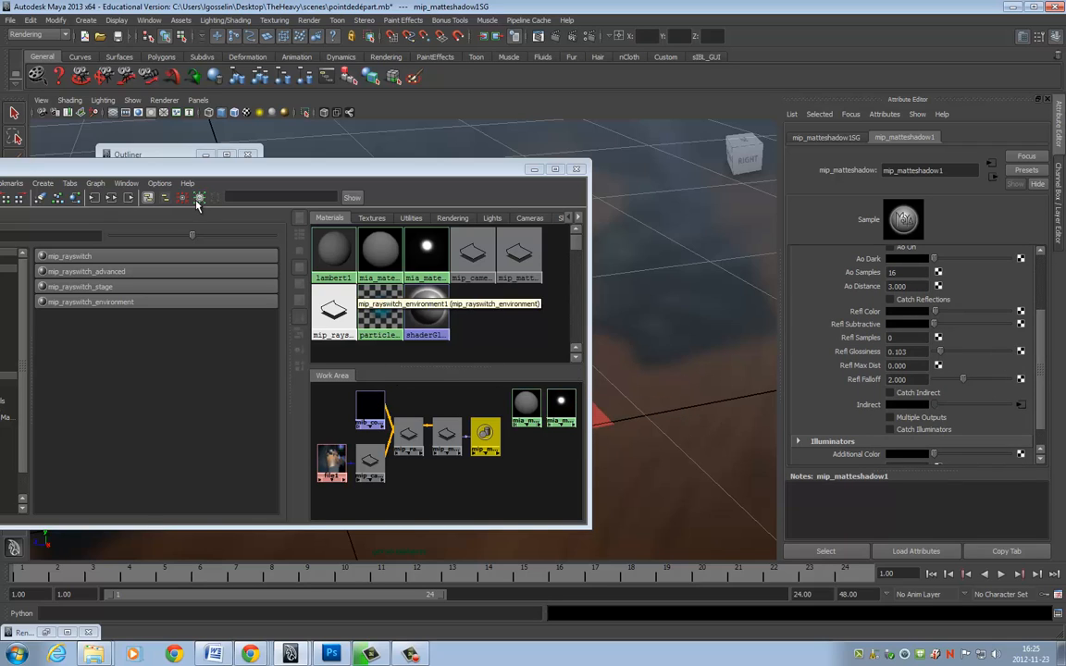
left_click_drag(478, 169, 557, 170)
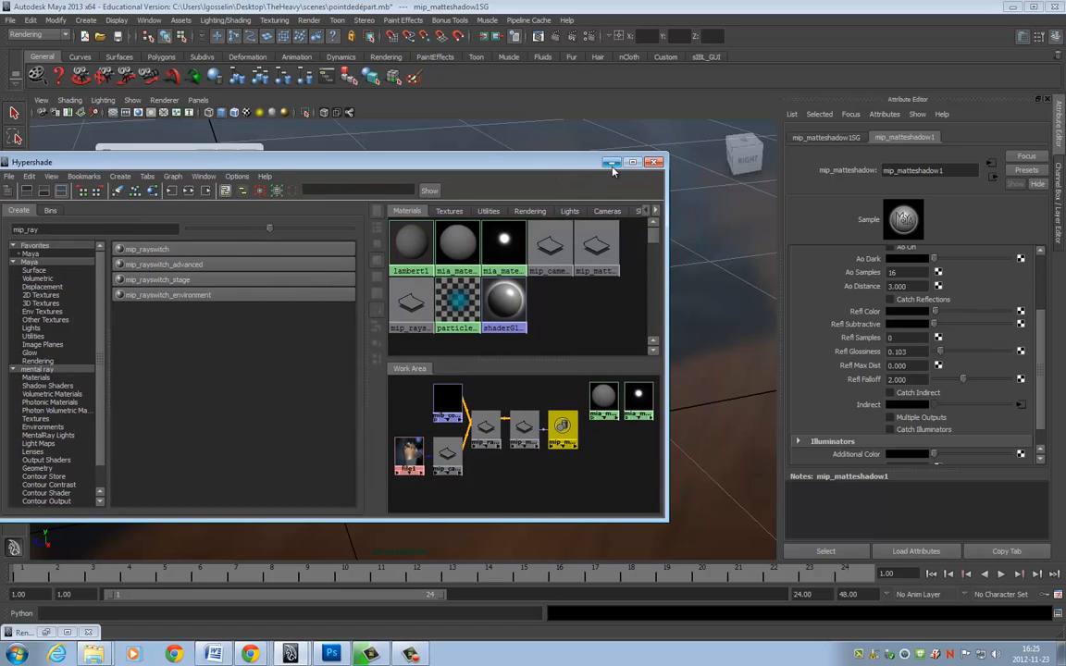
left_click(606, 161)
Inspect the persp camera's image plane attributes and the render stats of mentalrayIbl1
left_click(537, 243)
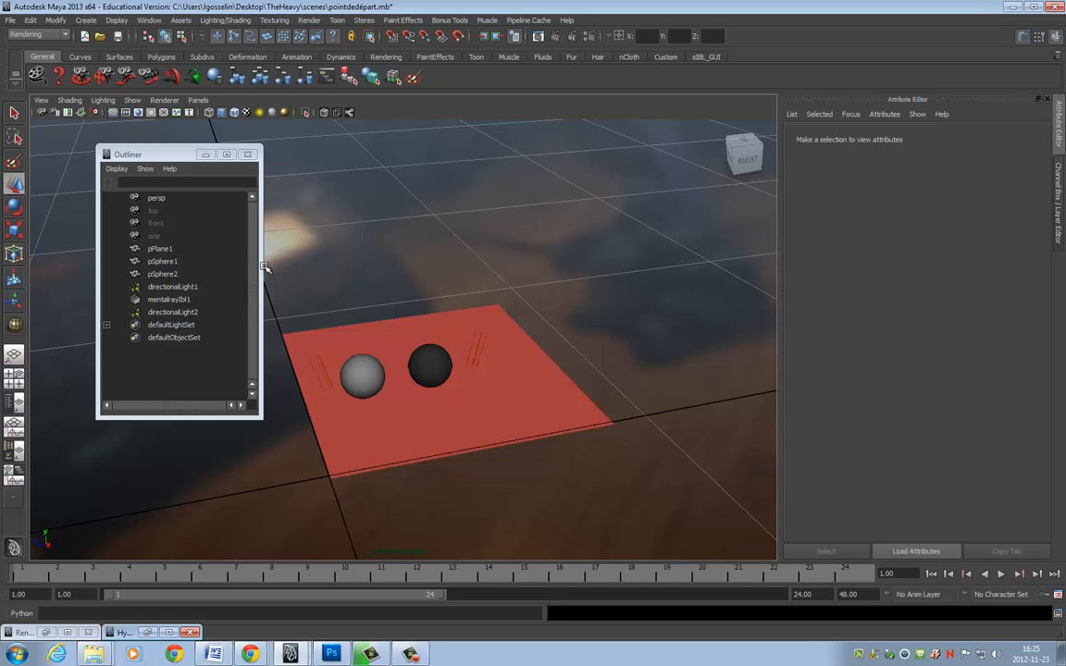
left_click(42, 100)
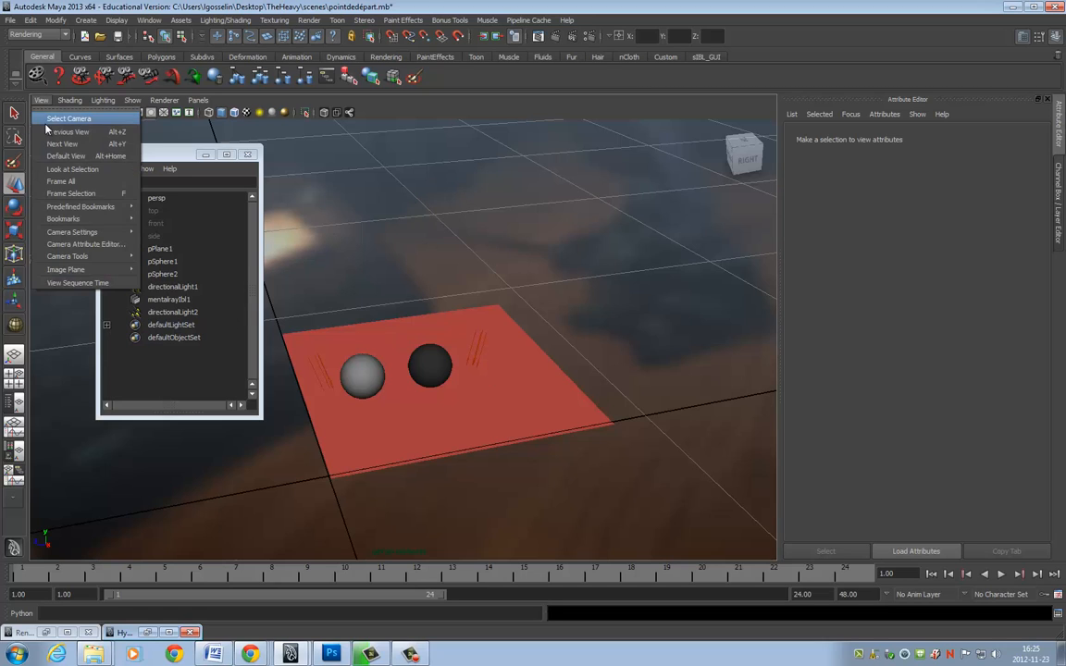
left_click(48, 116)
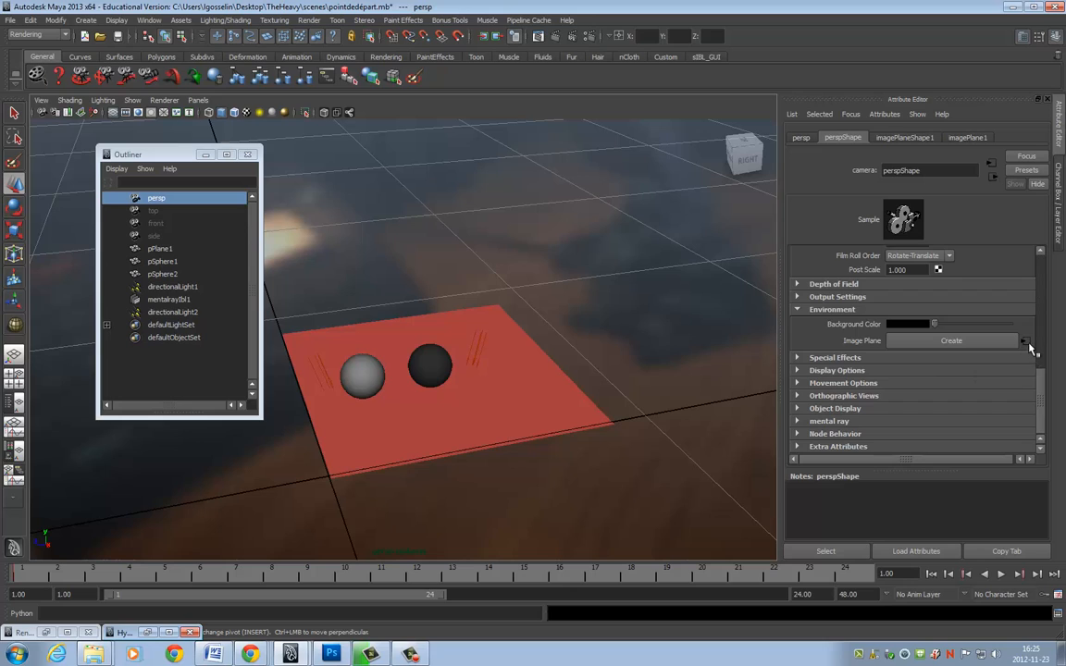
left_click(1026, 342)
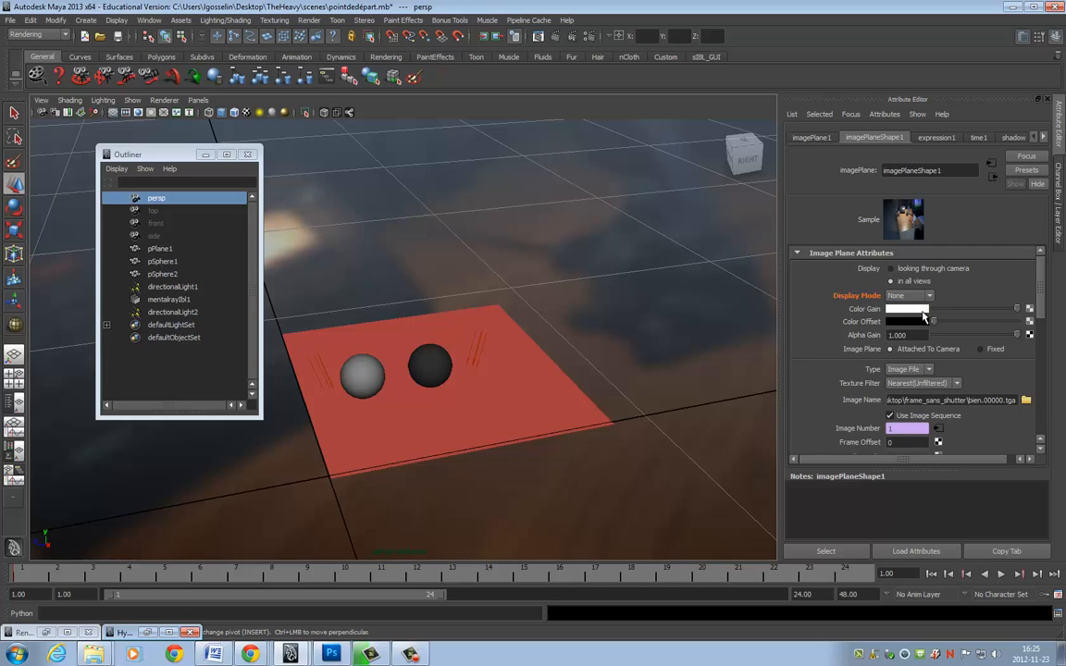
left_click(462, 215)
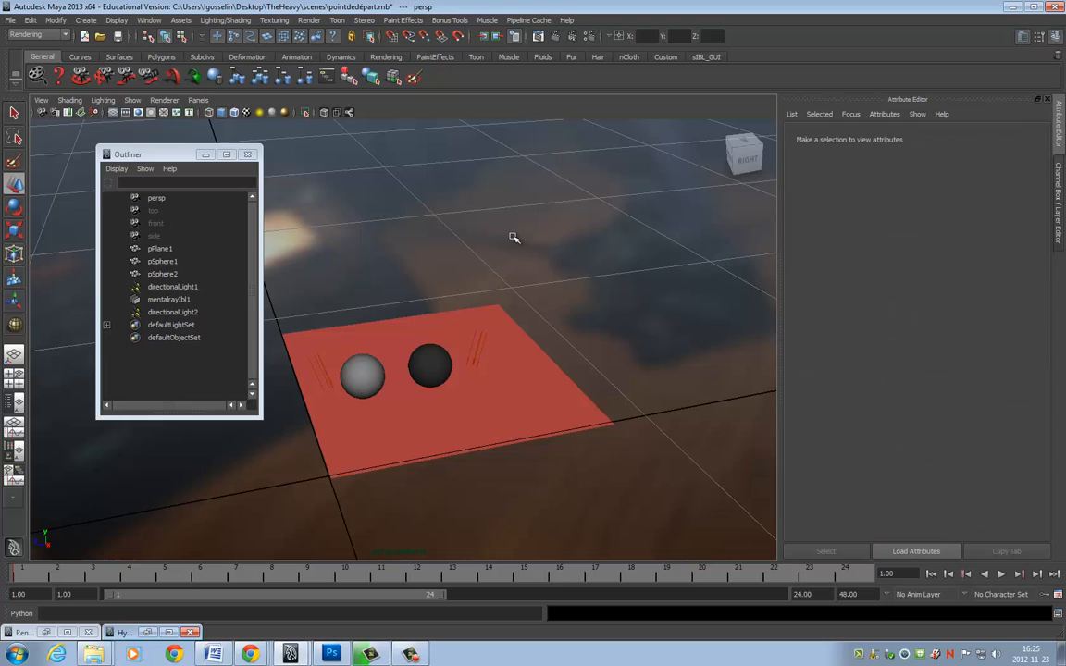
left_click(167, 299)
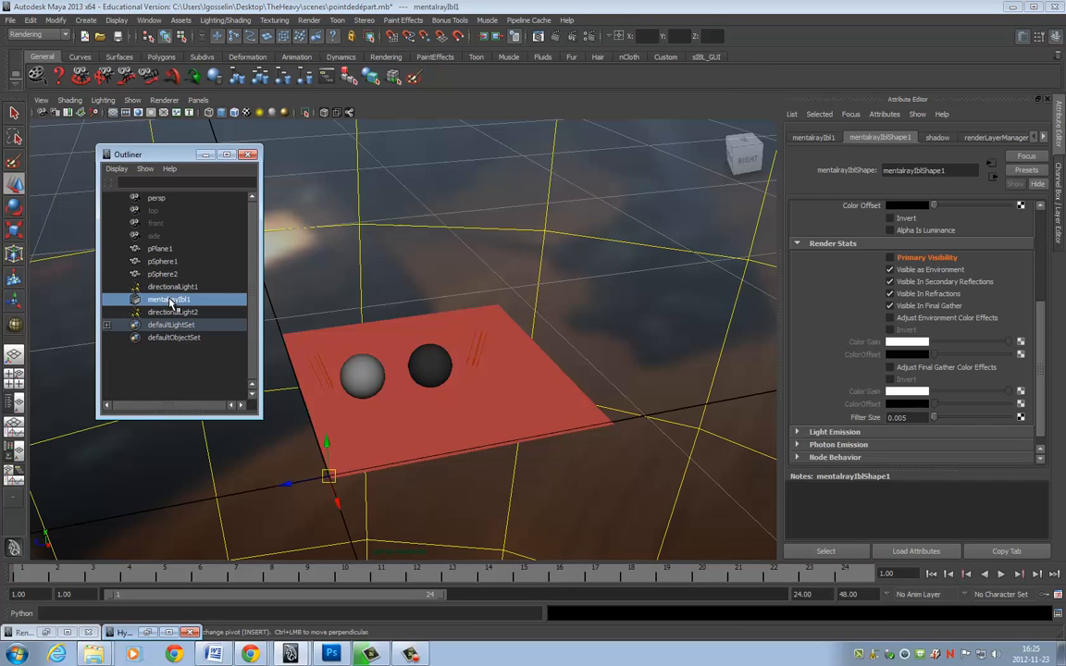
left_click(583, 270)
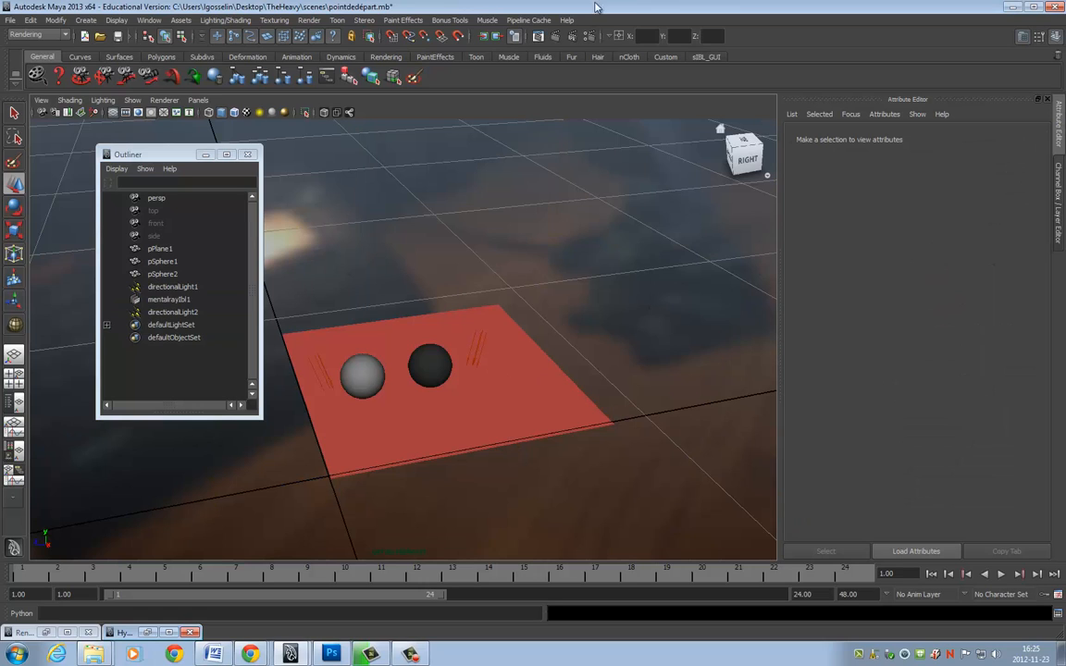
Render the sphere layer, check its alpha channel against the RGB image, and close the render
left_click(555, 37)
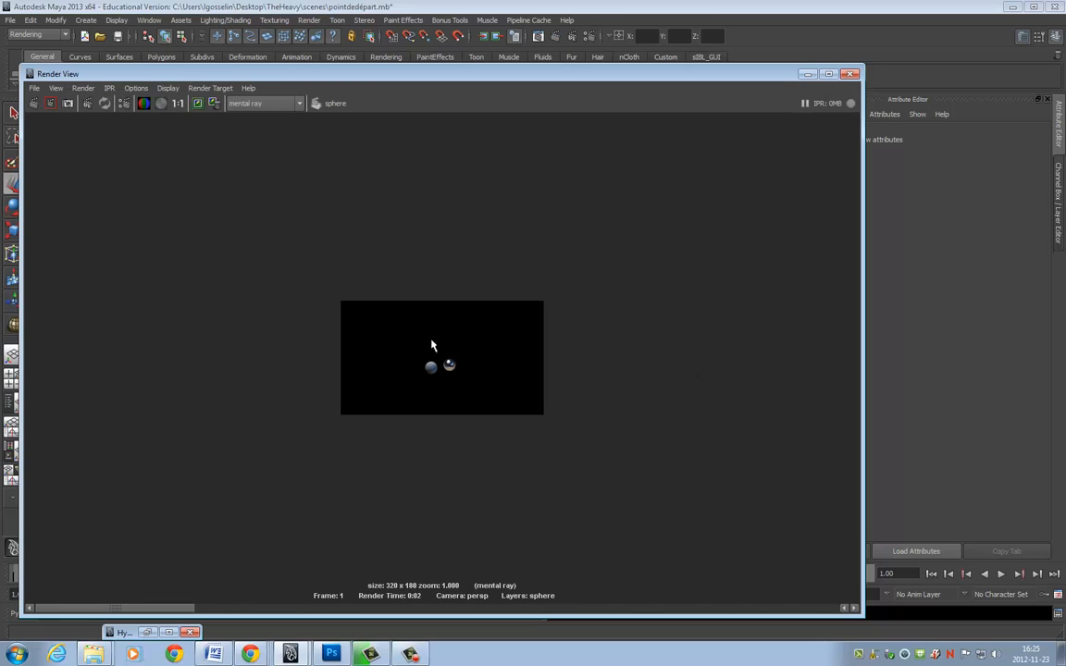
left_click(161, 103)
left_click(143, 103)
left_click(159, 104)
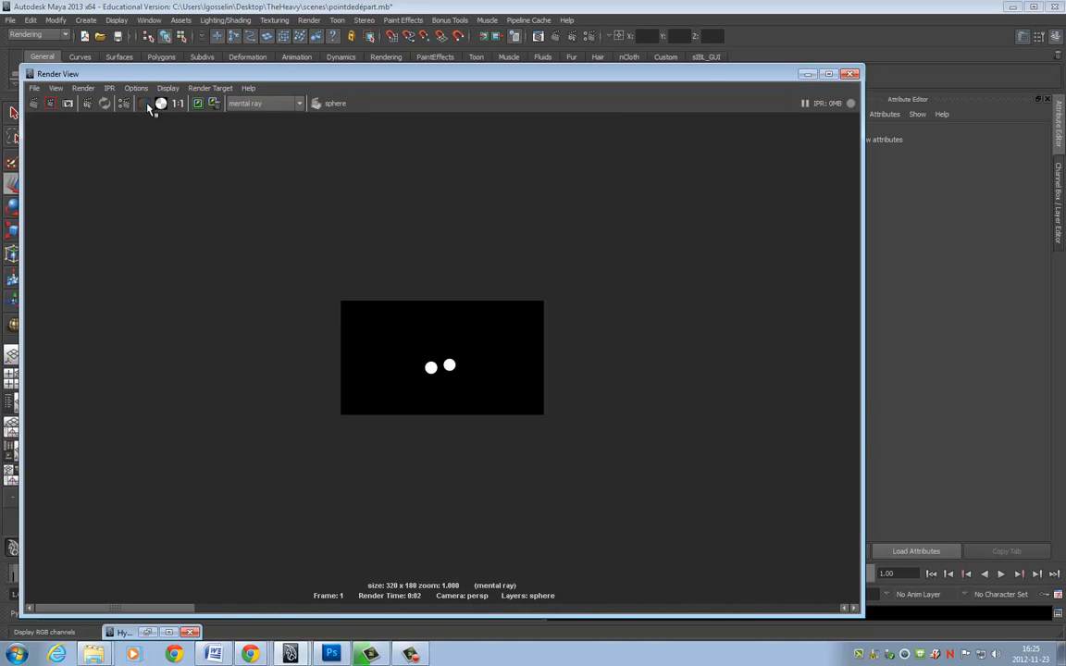
left_click(144, 103)
left_click(851, 75)
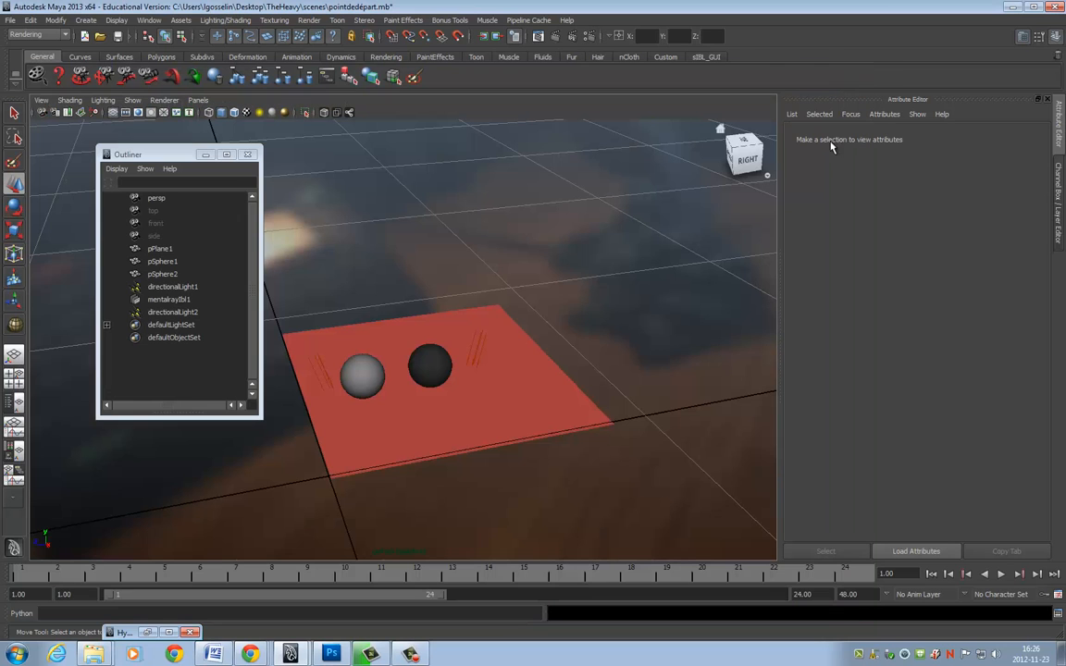
Delete all existing scene passes in the sphere layer's render settings, from depth to reflection
left_click(1055, 36)
left_click(947, 496)
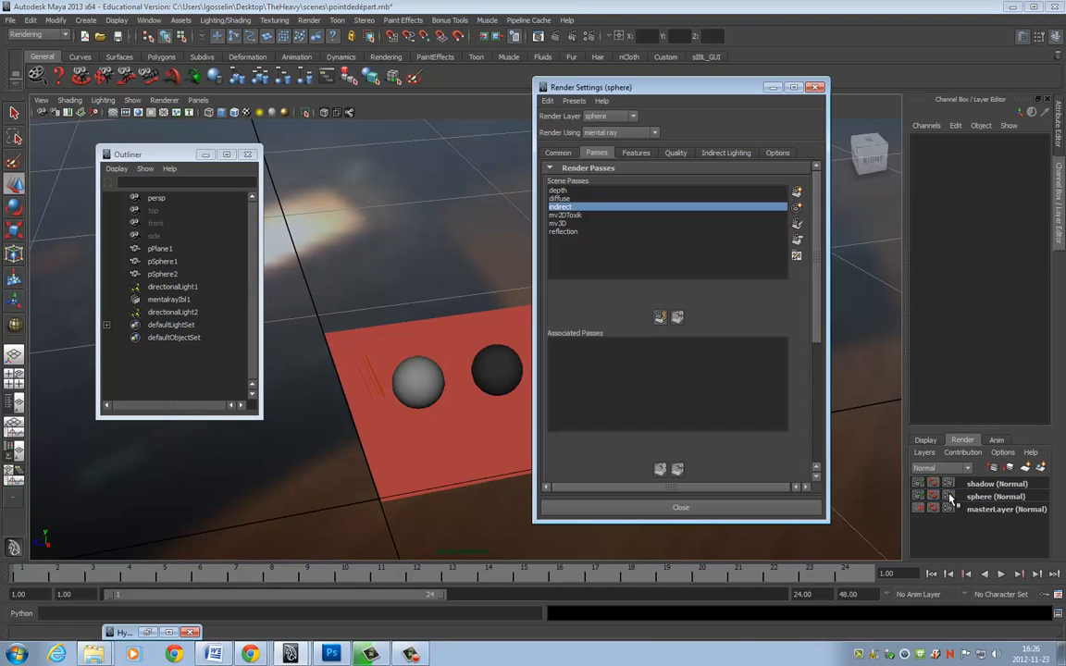
left_click(569, 191)
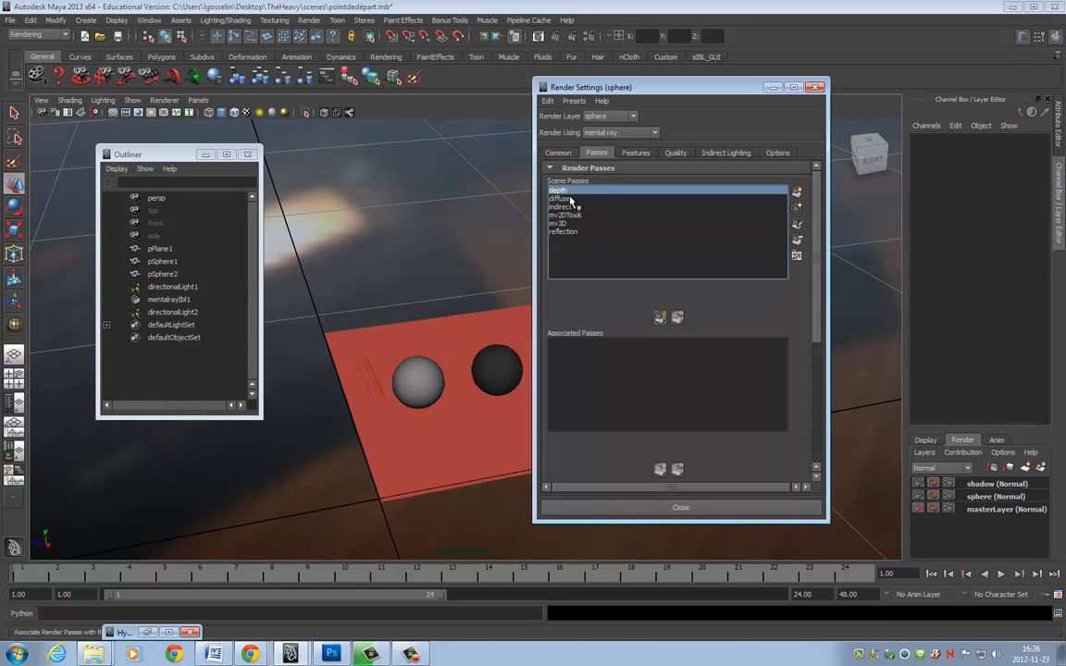
left_click(564, 231)
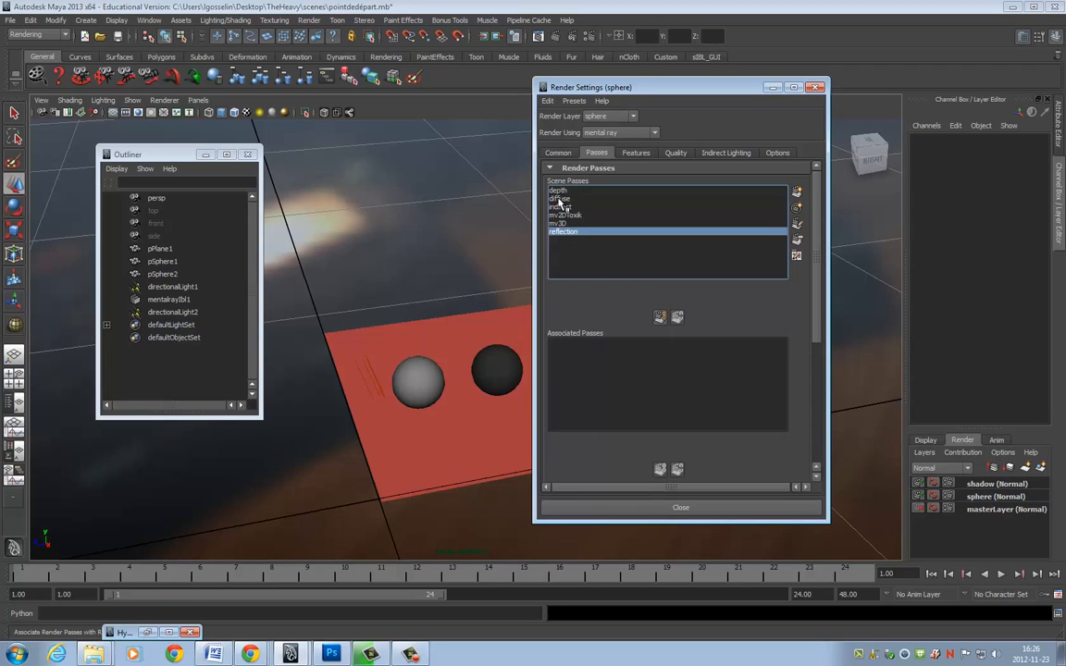
left_click(558, 191, "shift")
left_click(798, 239)
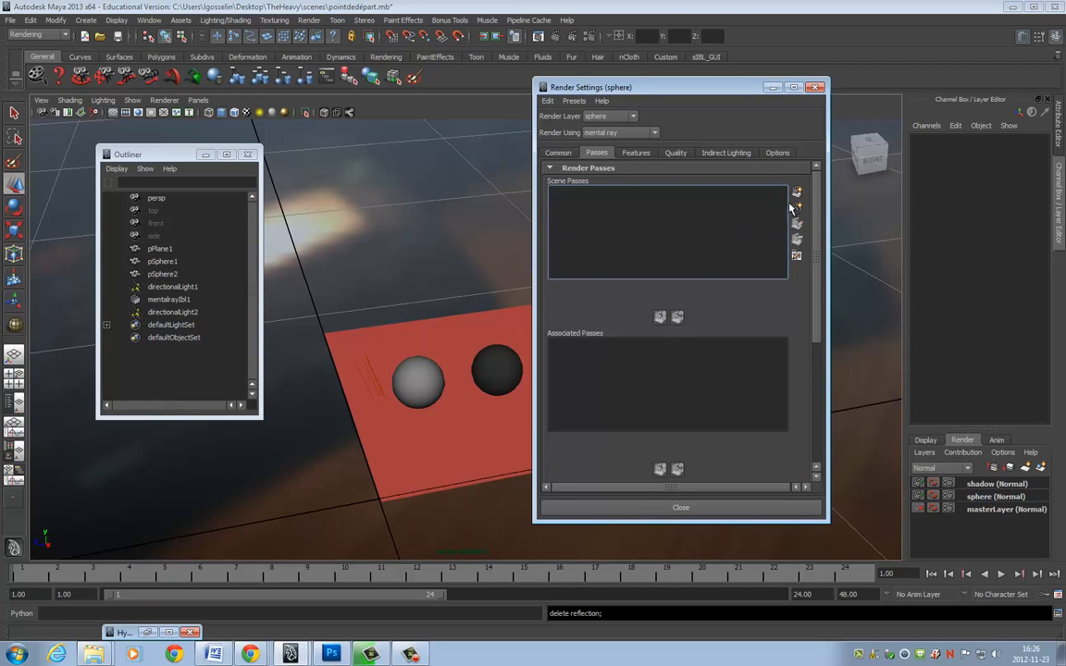
Create render passes for 2D Motion Vector and 3D Motion Vector
left_click(797, 191)
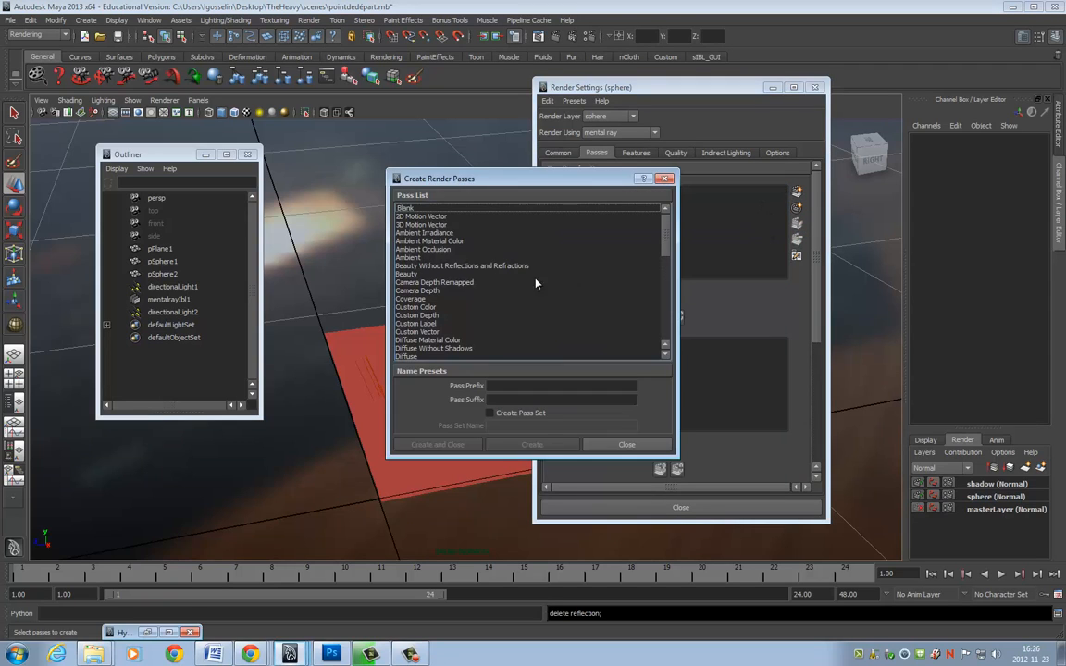
left_click(418, 217)
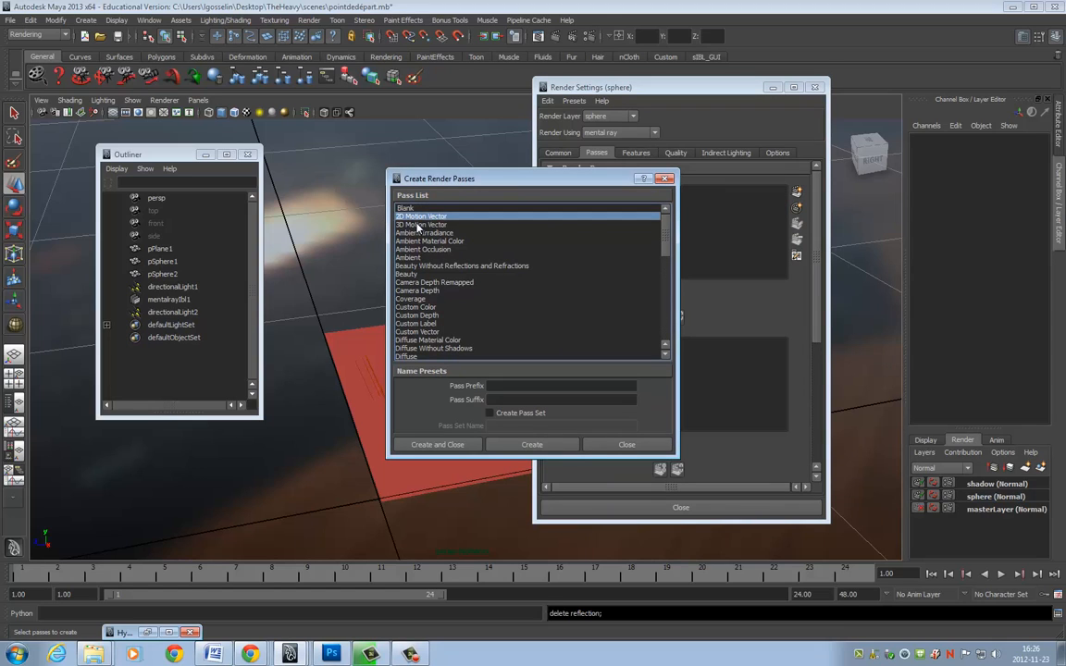
left_click(418, 225, "shift")
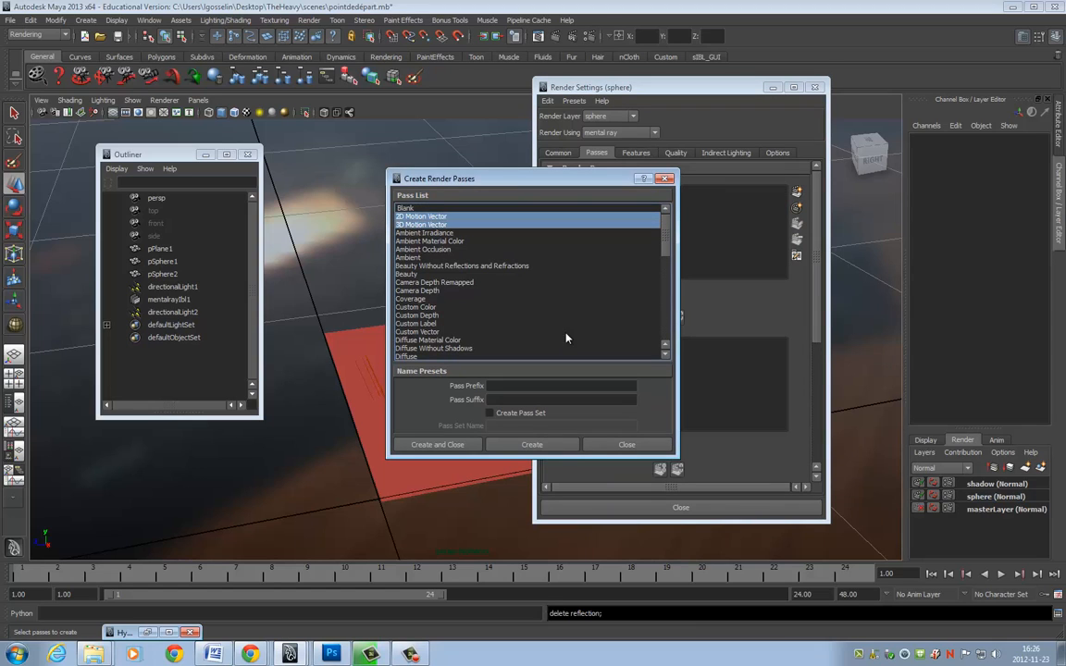
left_click(558, 449)
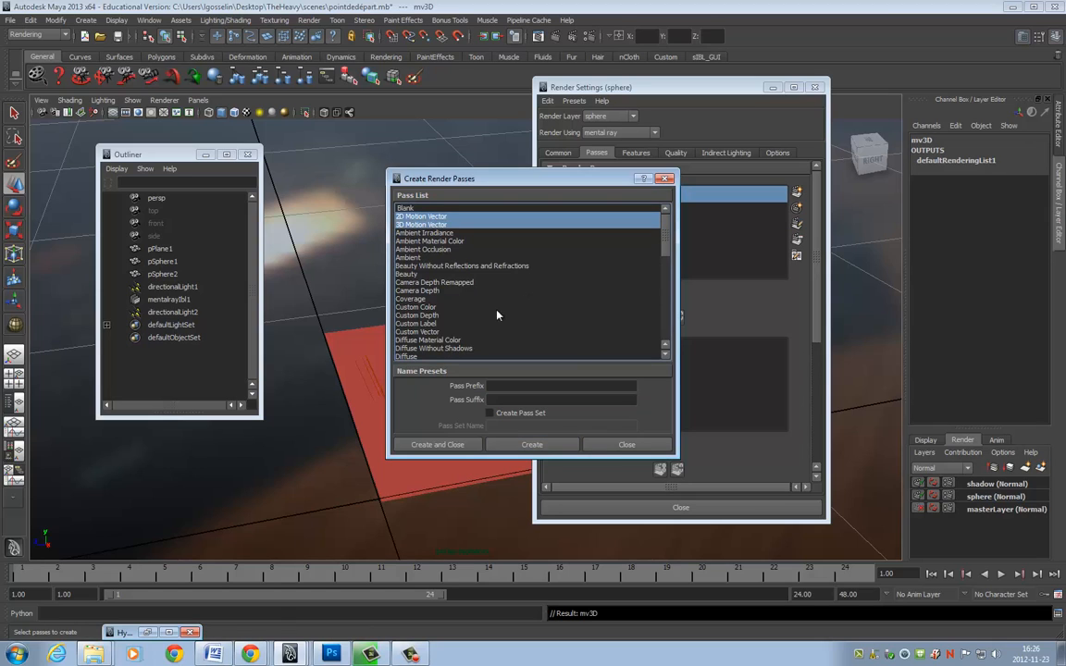
Create render passes for Diffuse, Camera Depth and Camera Depth Remapped
left_click(407, 355)
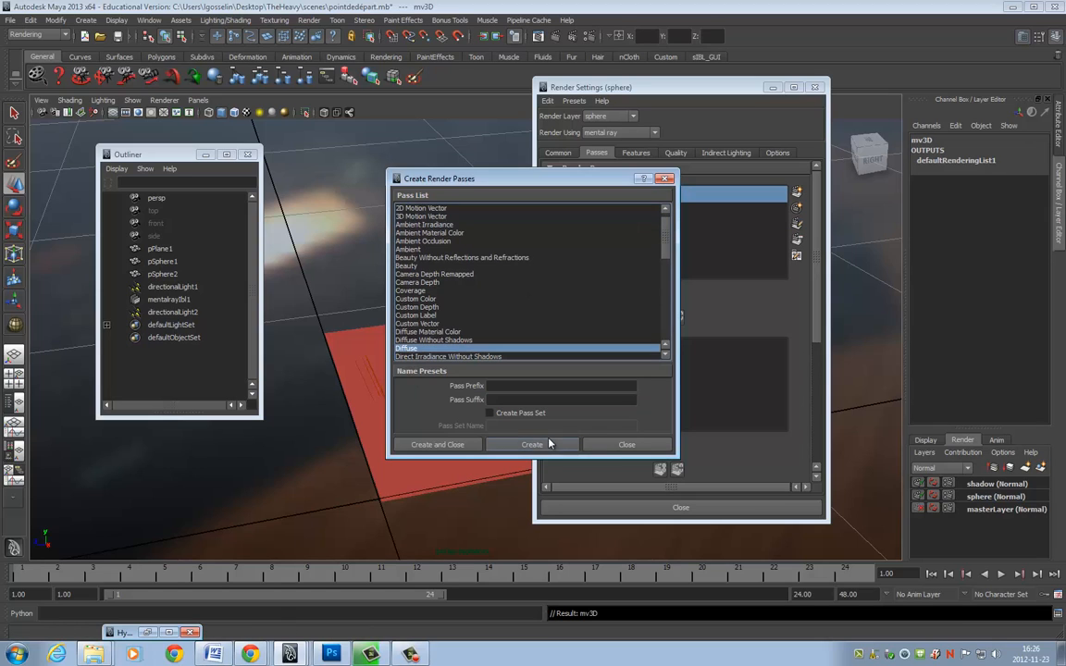
left_click(534, 445)
left_click(432, 282)
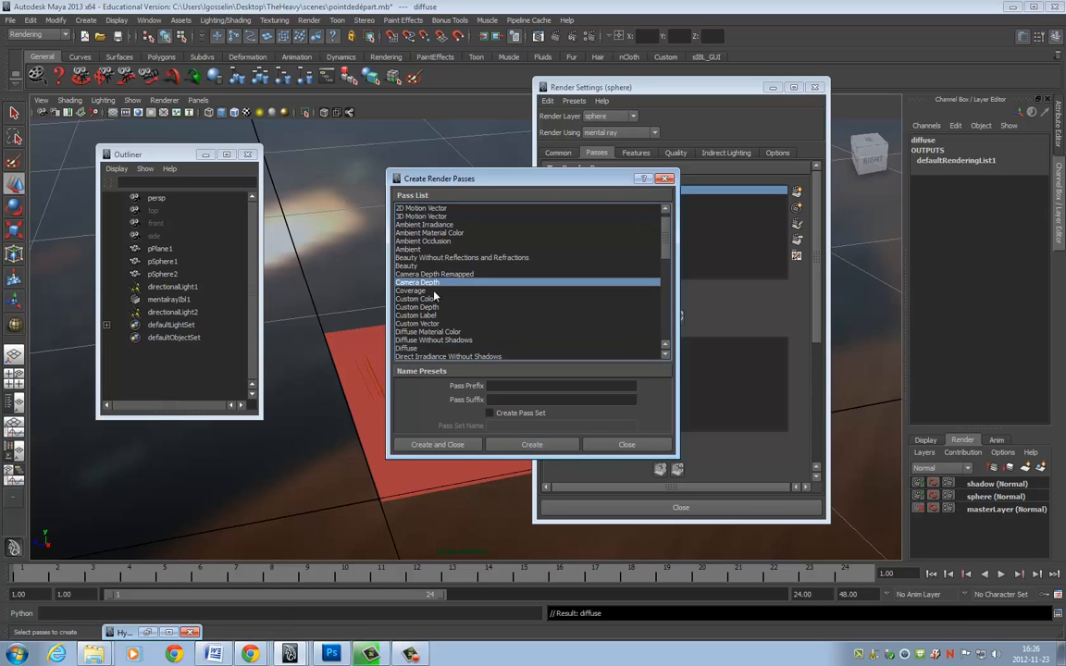
left_click(433, 274, "ctrl")
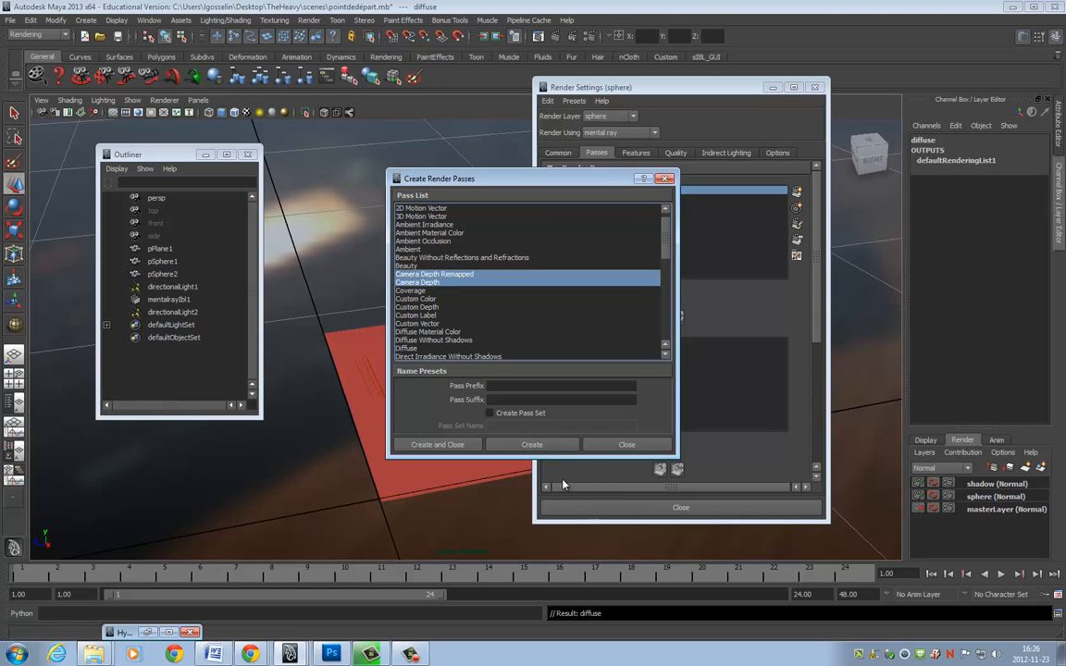
left_click(534, 445)
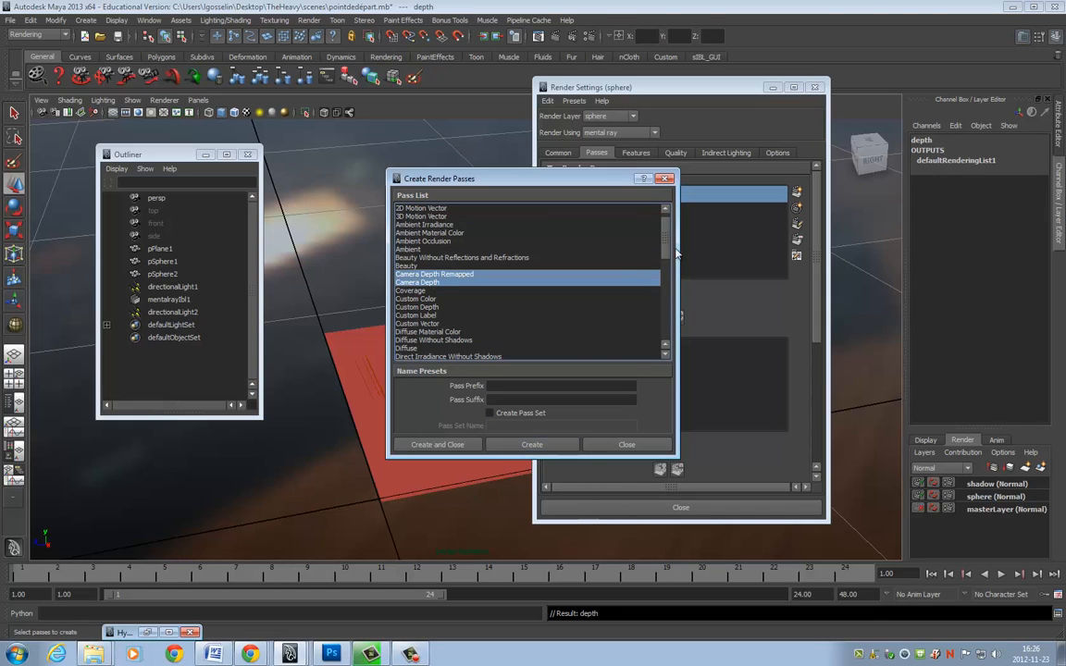
Create render passes for Indirect and Specular from the pass list
left_click_drag(664, 248, 664, 262)
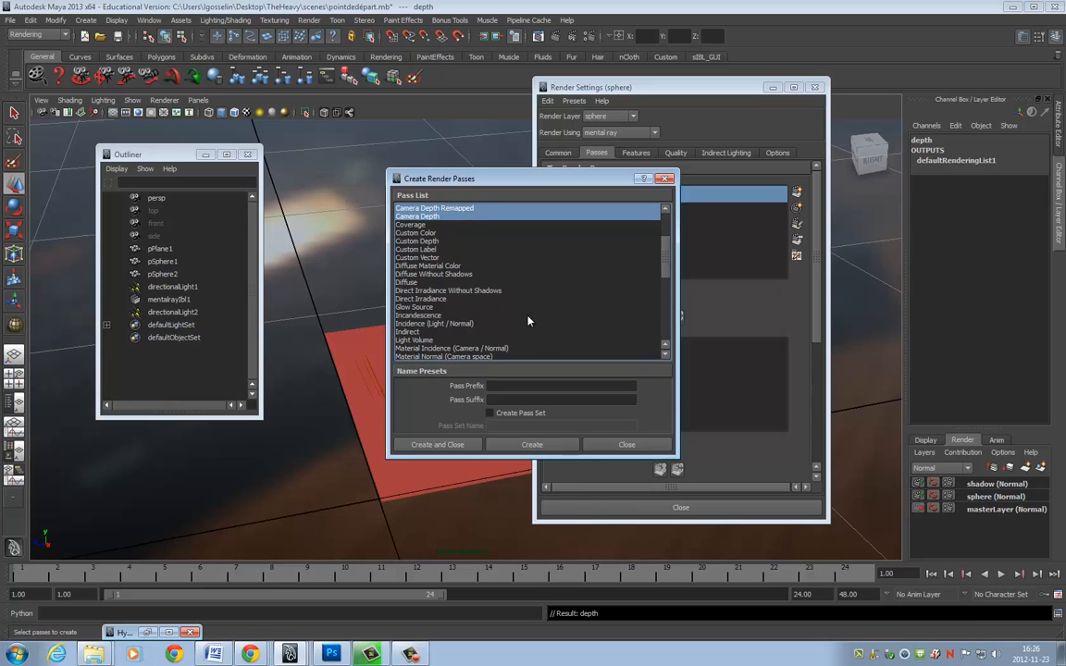
left_click(463, 331)
left_click(533, 445)
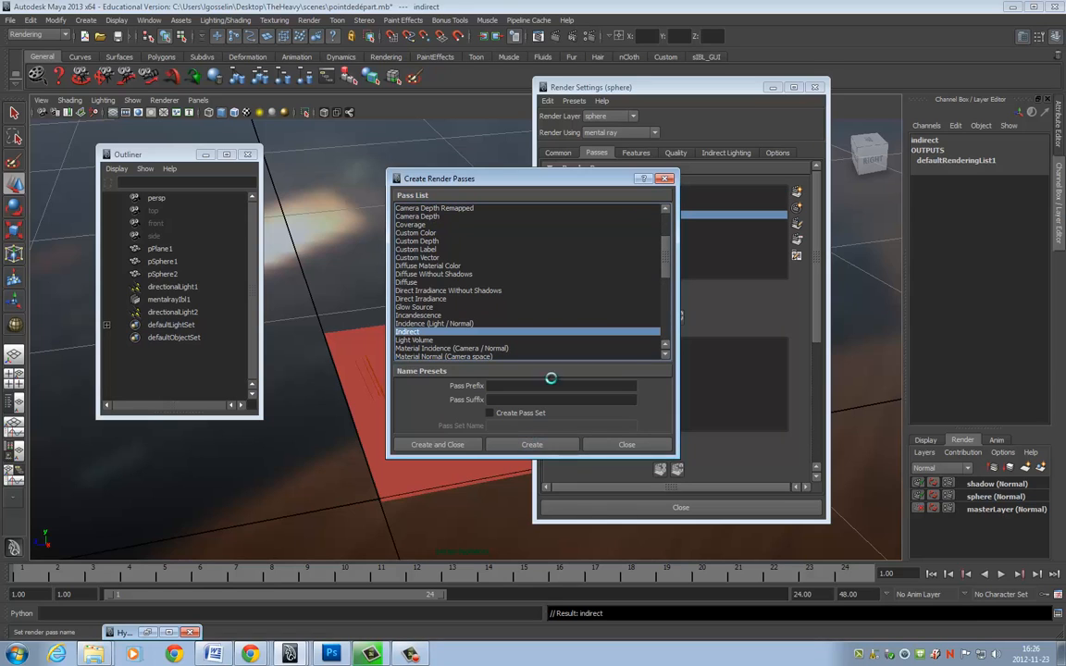
left_click_drag(668, 273, 669, 332)
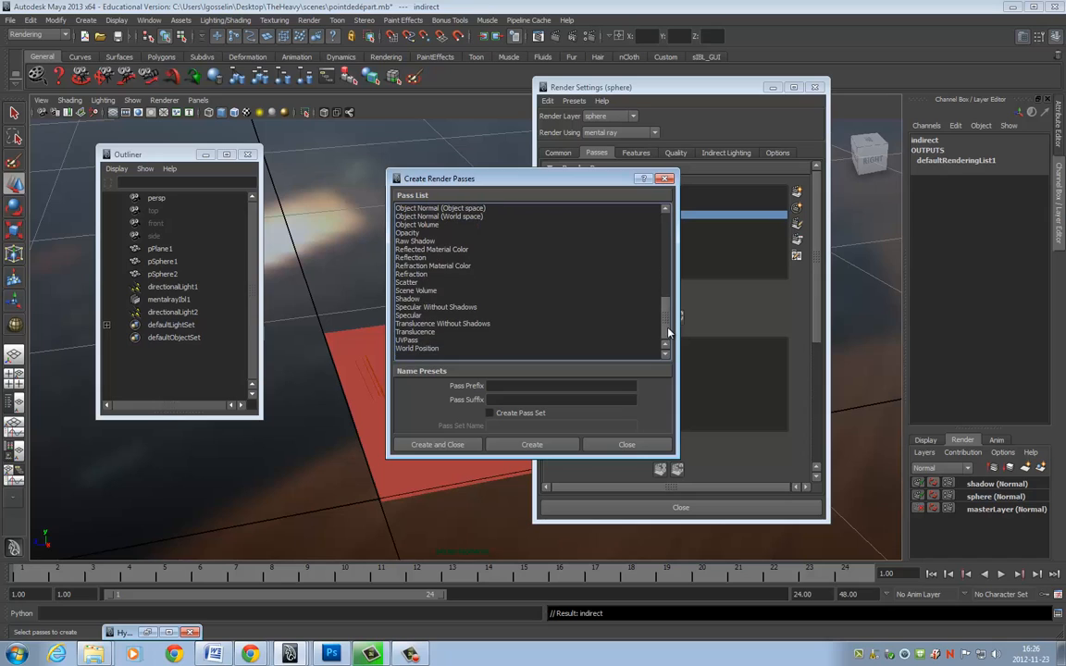
left_click(414, 315)
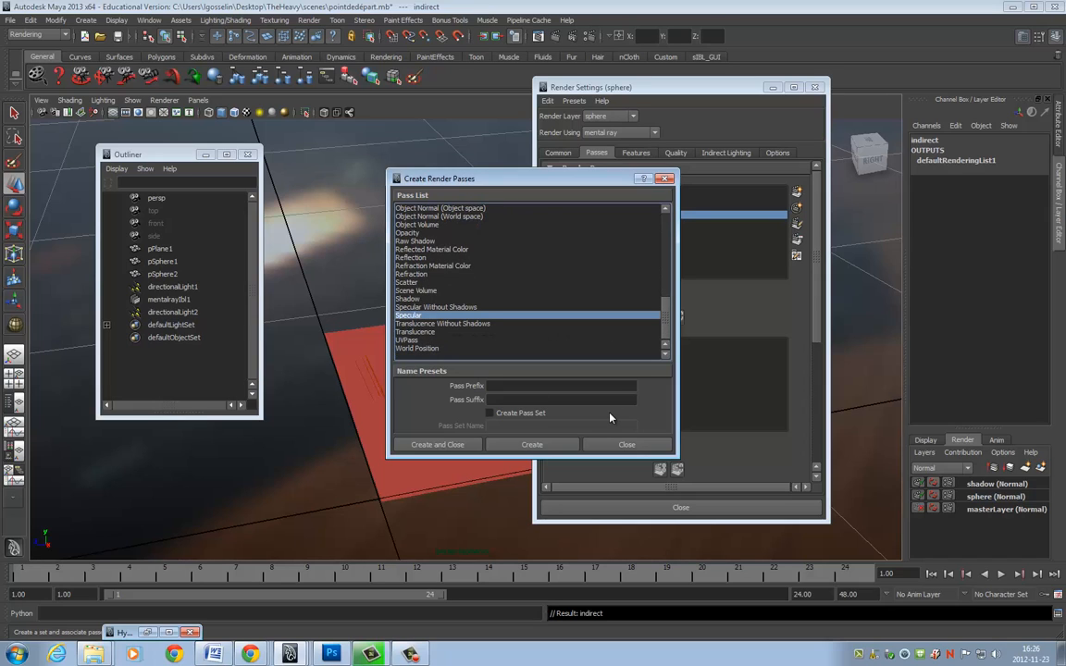
left_click(538, 445)
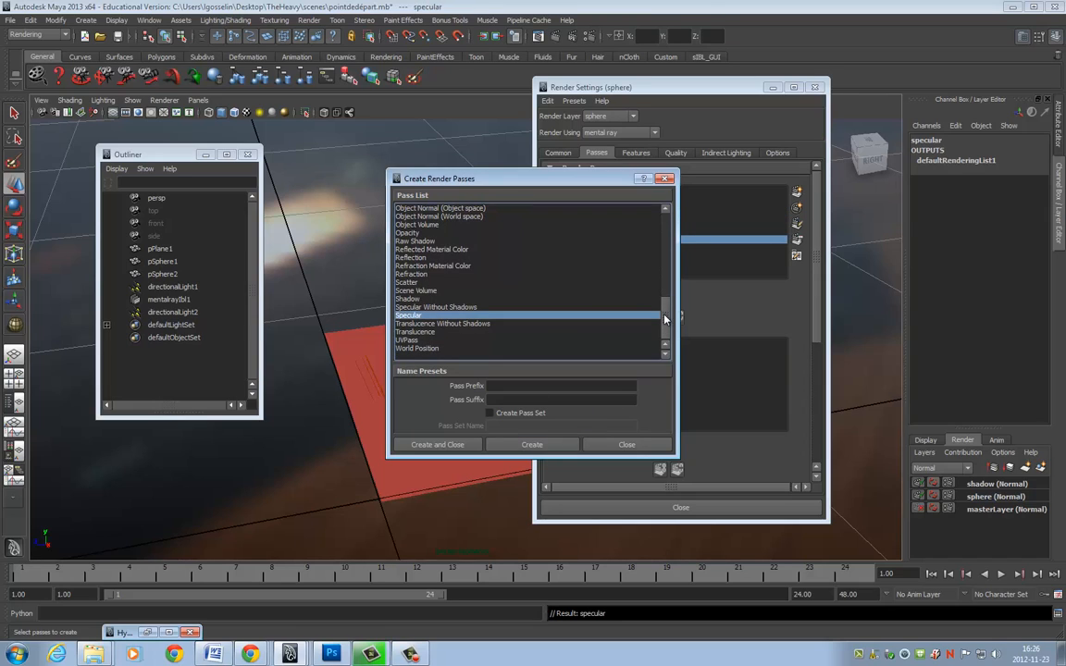
Create a render pass for Reflection and close the pass creation window
left_click(412, 257)
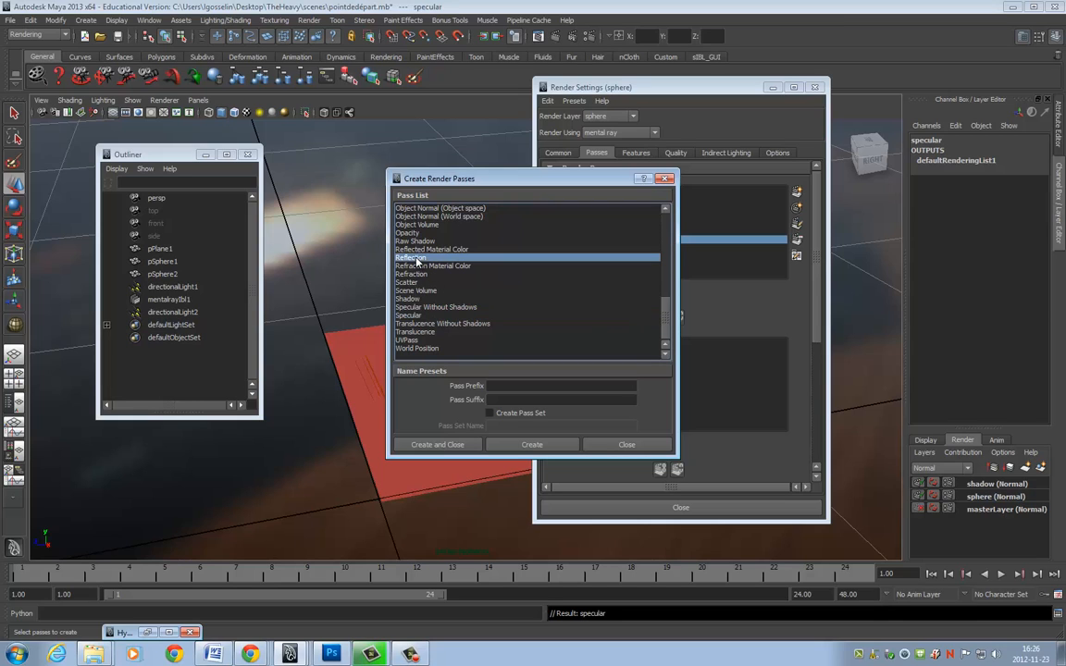
left_click(535, 445)
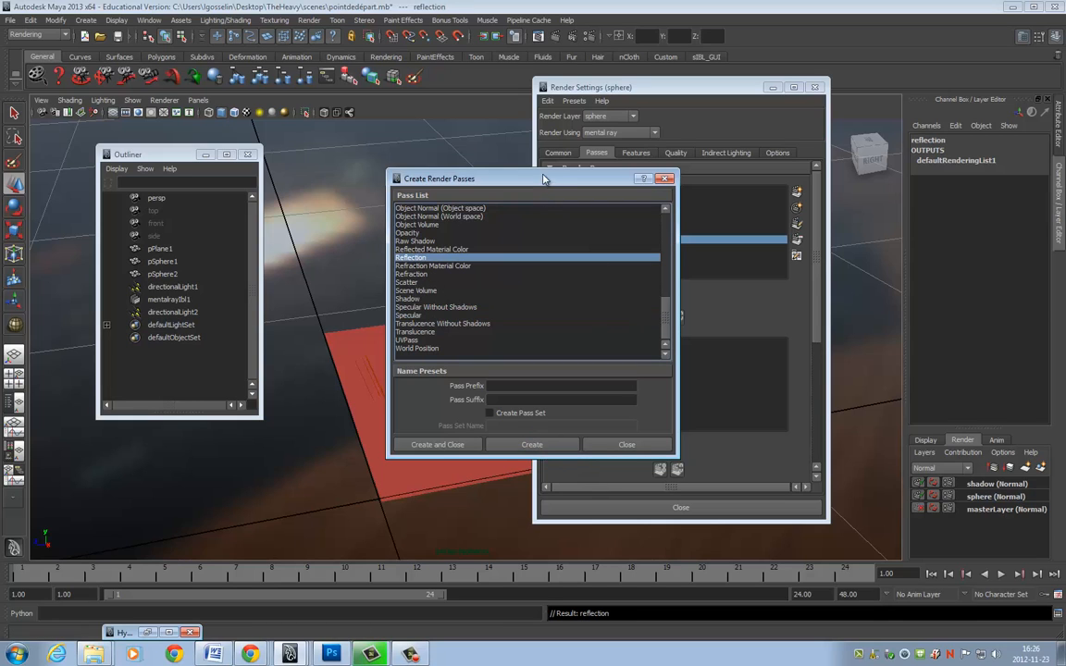
left_click_drag(633, 180, 430, 173)
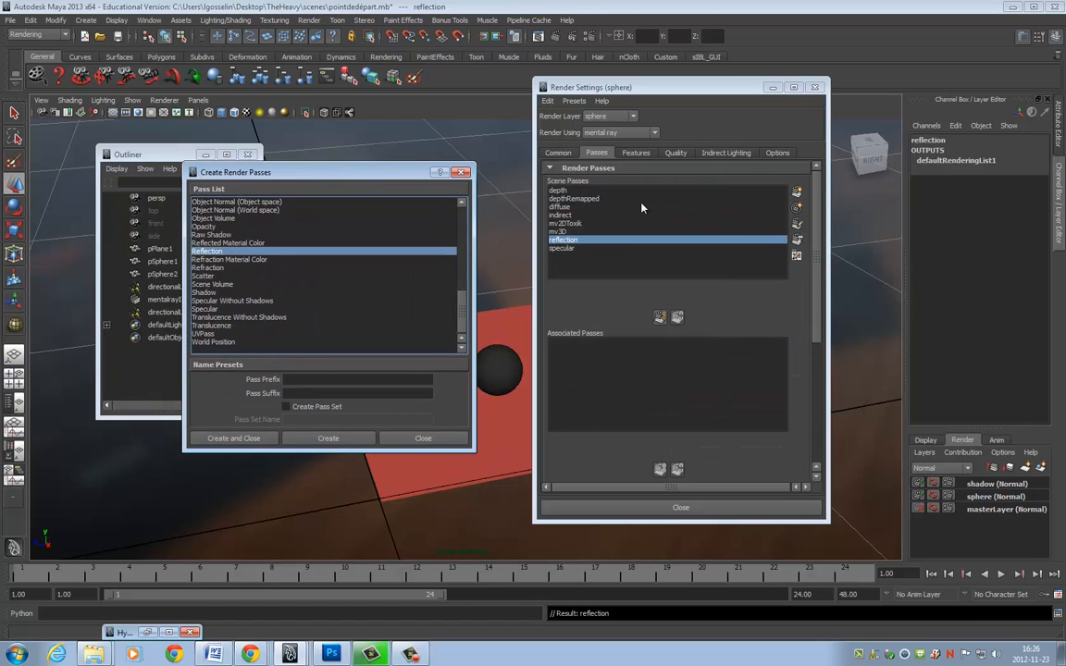
left_click(460, 172)
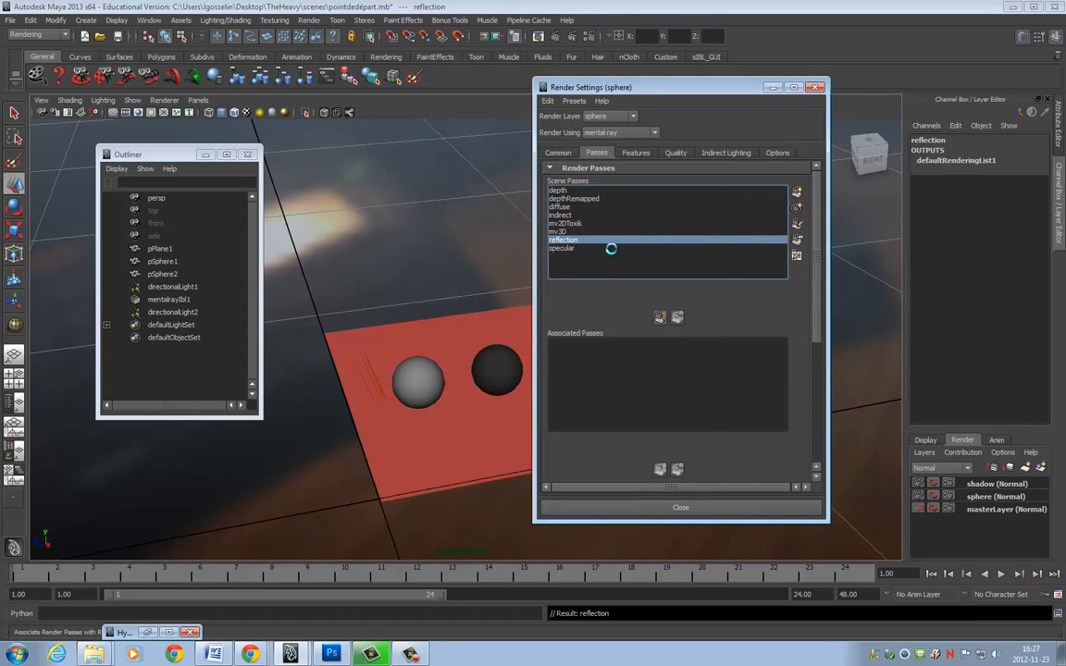
Associate all scene passes, from depth to specular, with the sphere render layer
left_click(560, 191)
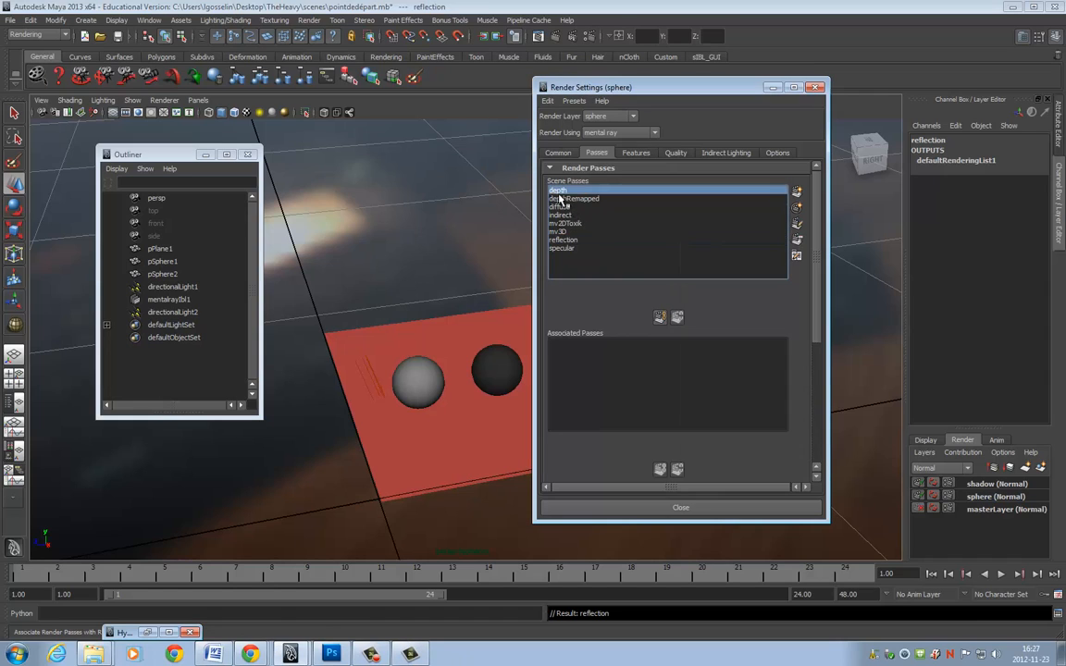
left_click(569, 264, "shift")
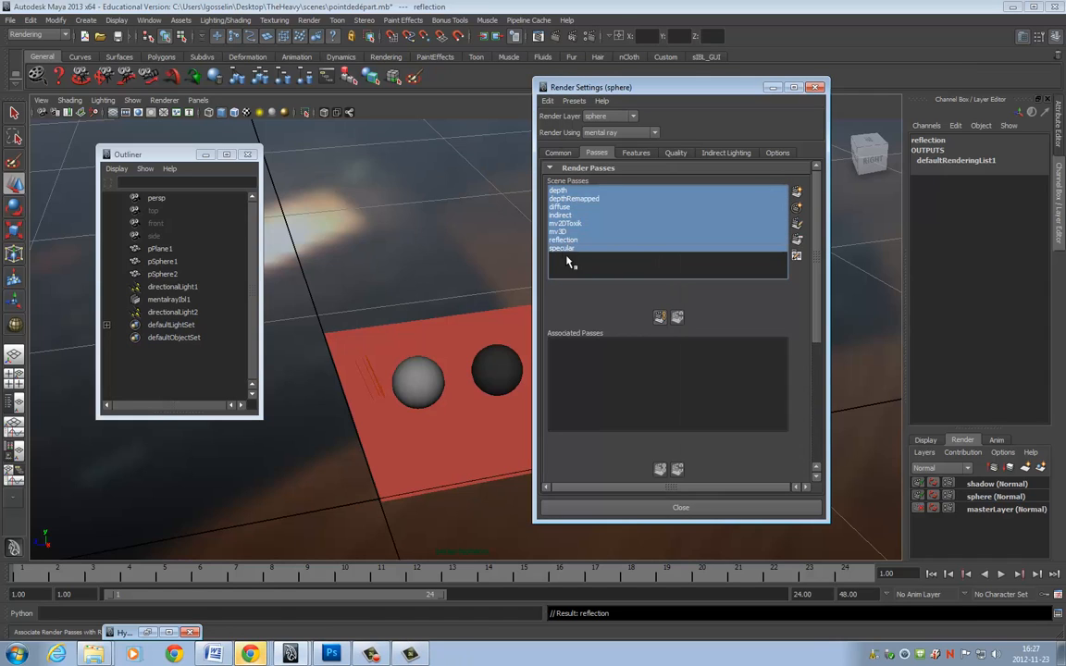
left_click(660, 318)
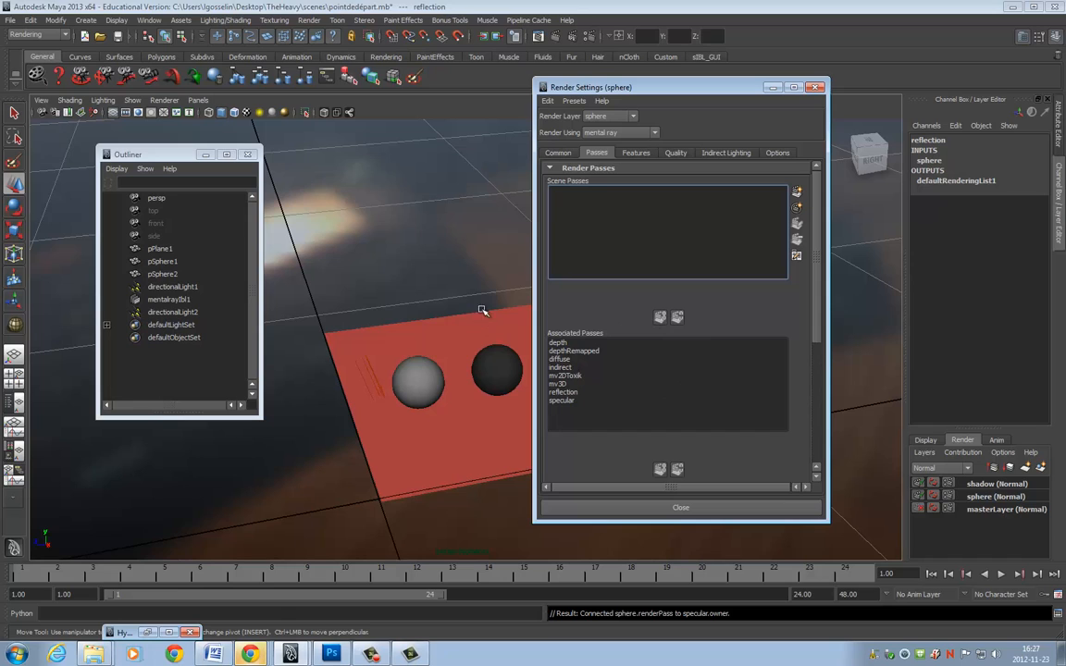
Render the sphere layer, load its mv2DToxik pass for inspection, and close the pass image
left_click(553, 37)
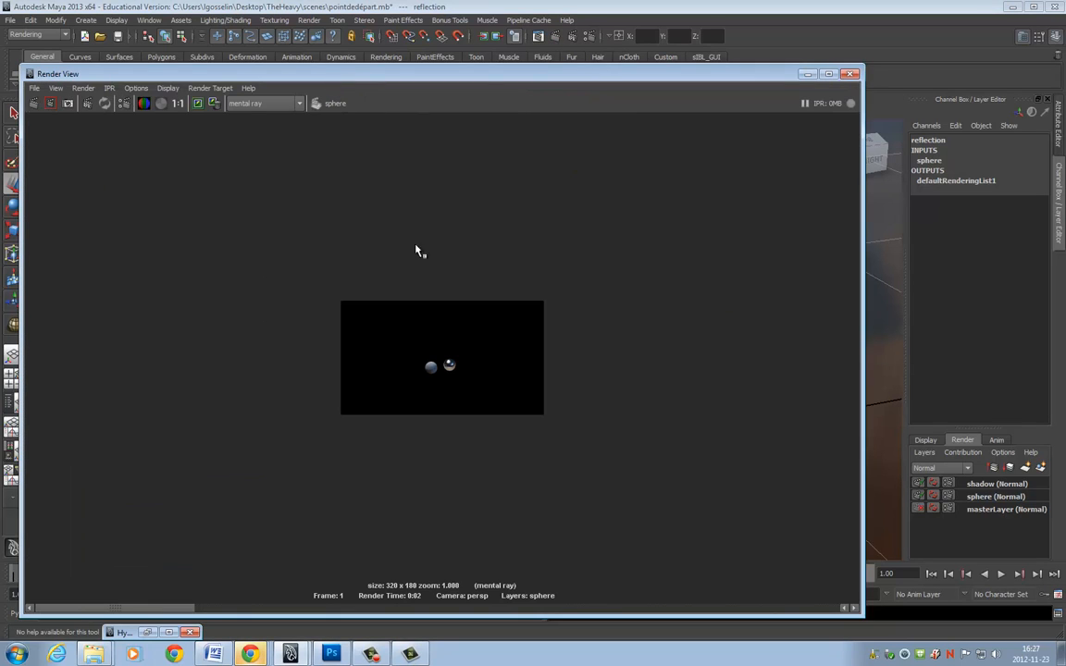
left_click(34, 90)
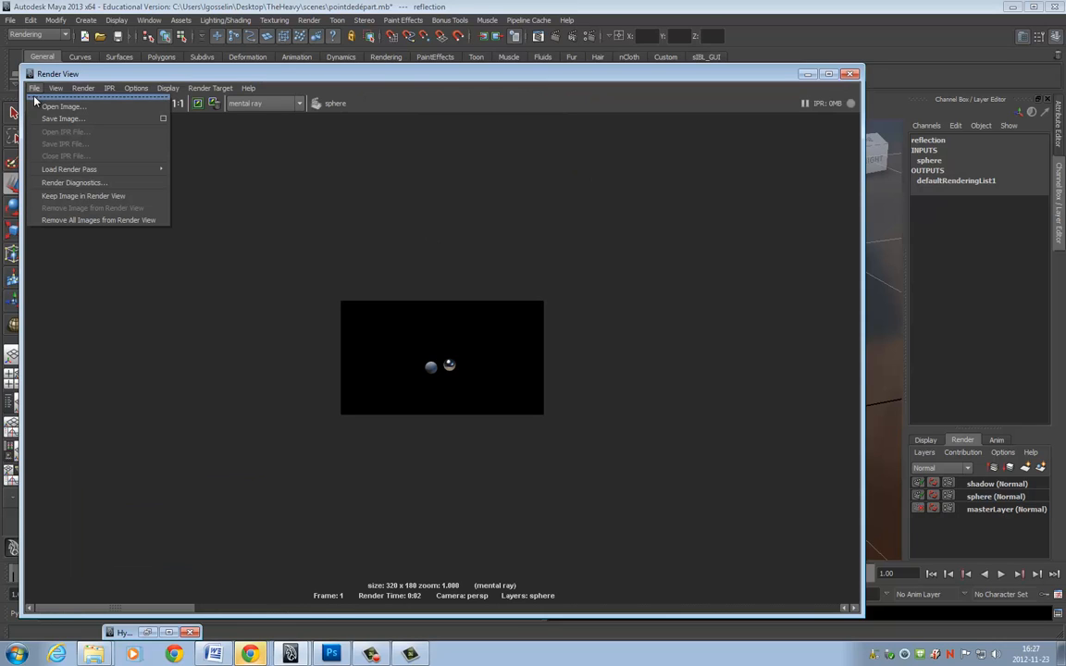
mouse_move(57, 174)
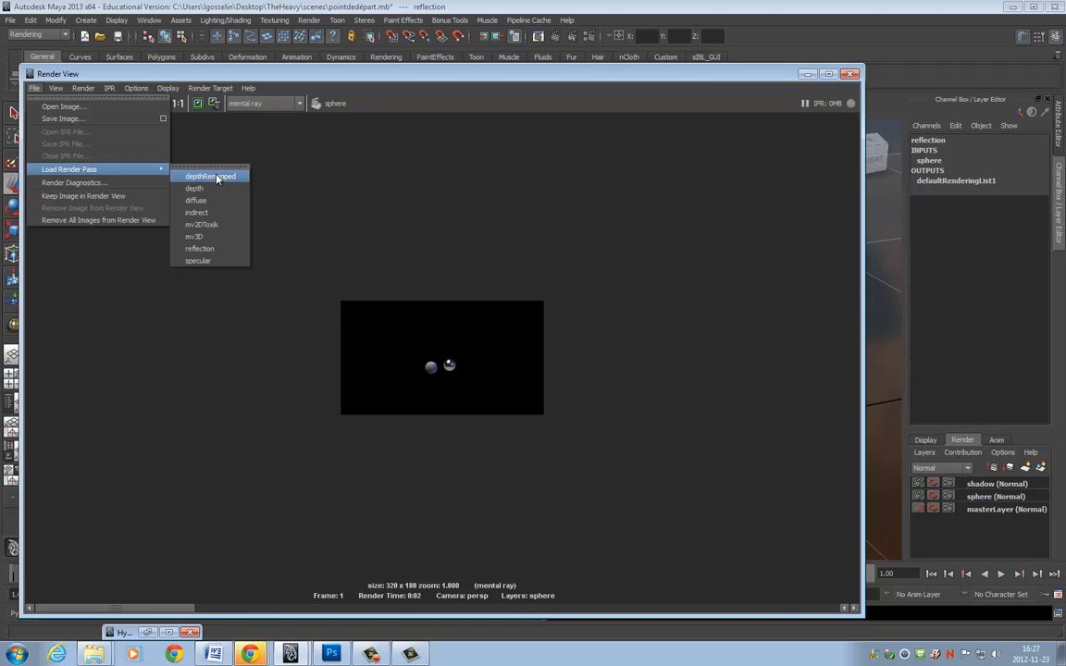
left_click(204, 230)
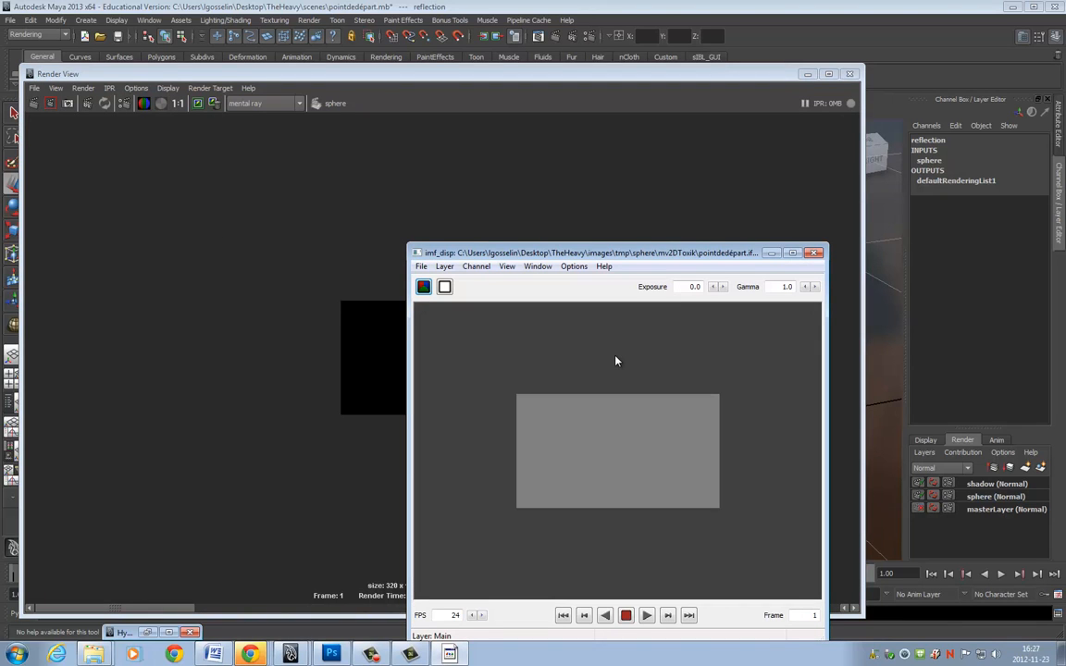
left_click(814, 253)
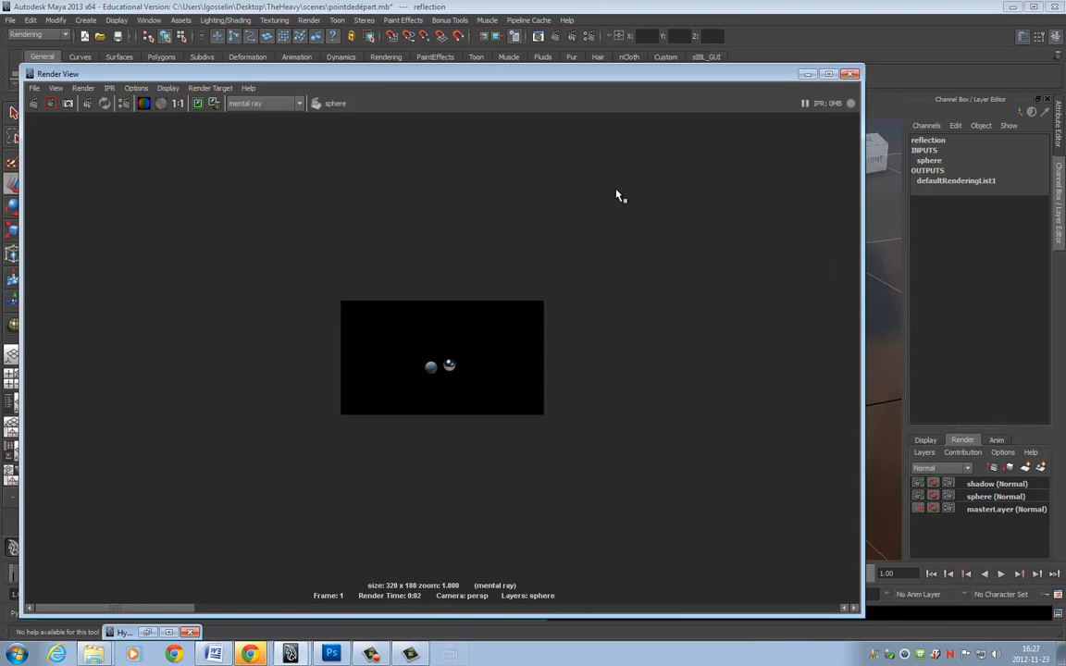
Load the indirect pass of the sphere render for inspection and close the pass image
left_click(34, 88)
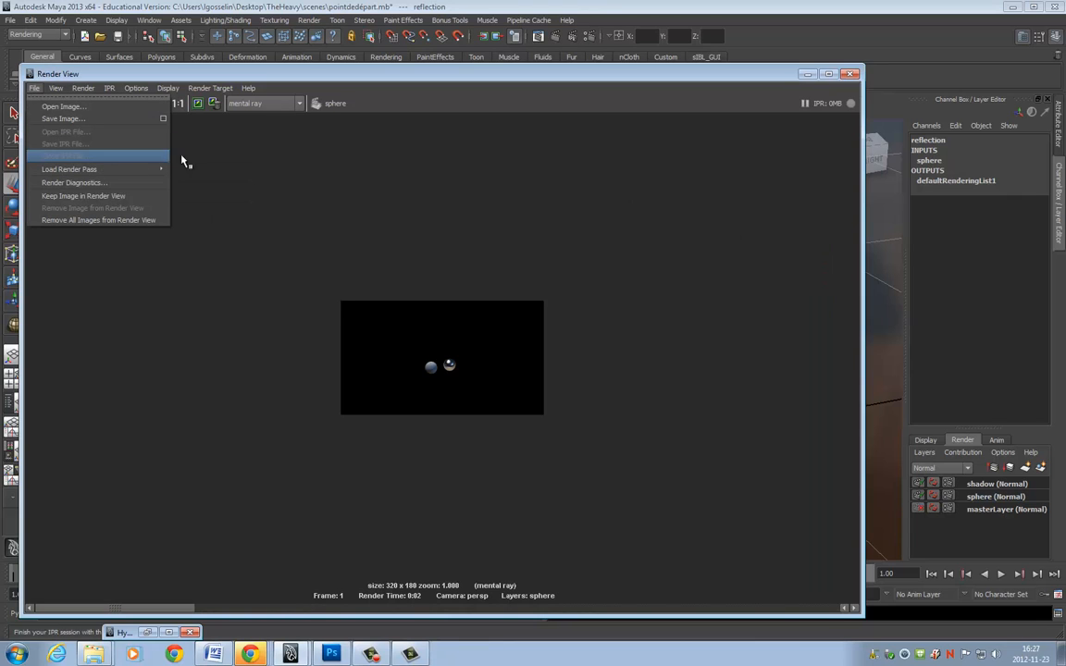
mouse_move(139, 168)
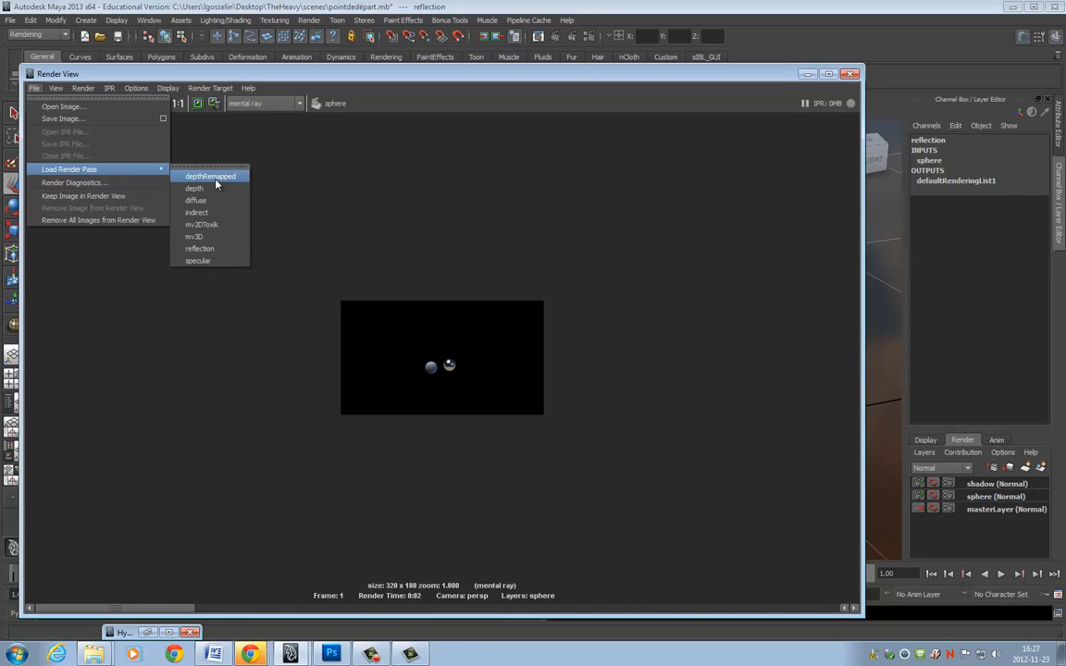
left_click(213, 213)
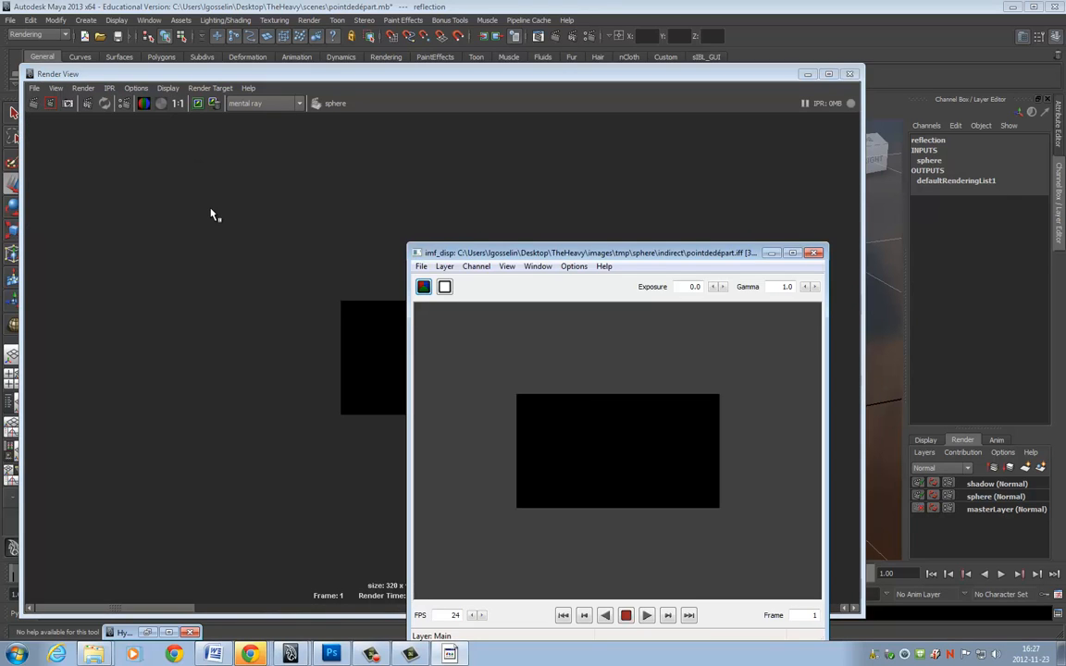
left_click(811, 255)
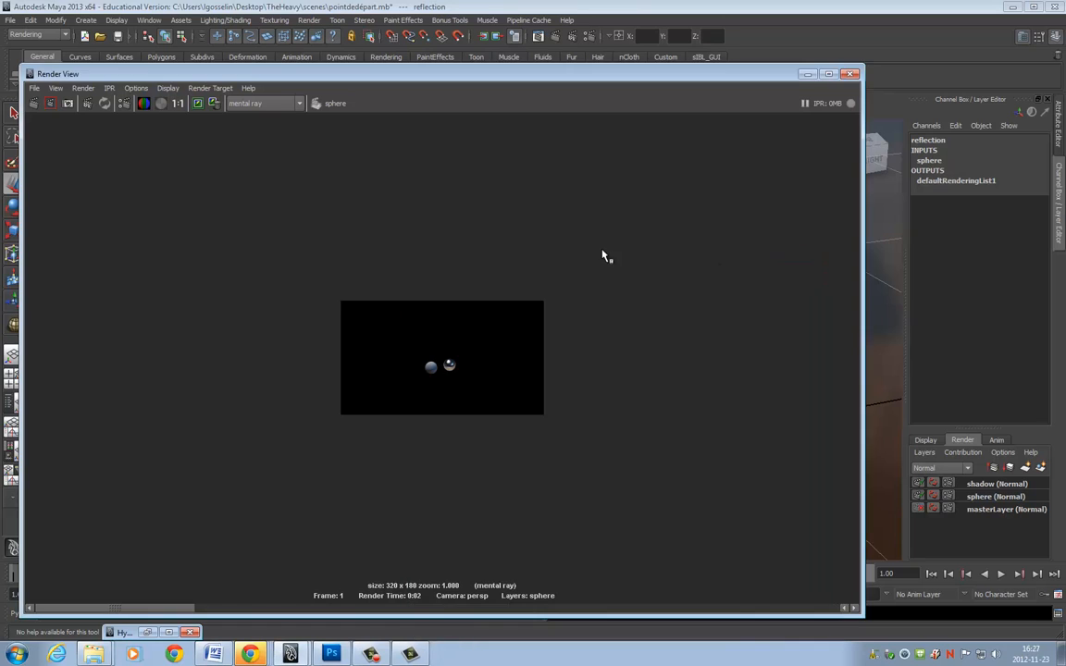
Try to load the depthRemapped pass of the sphere render and minimize the Render View
left_click(34, 89)
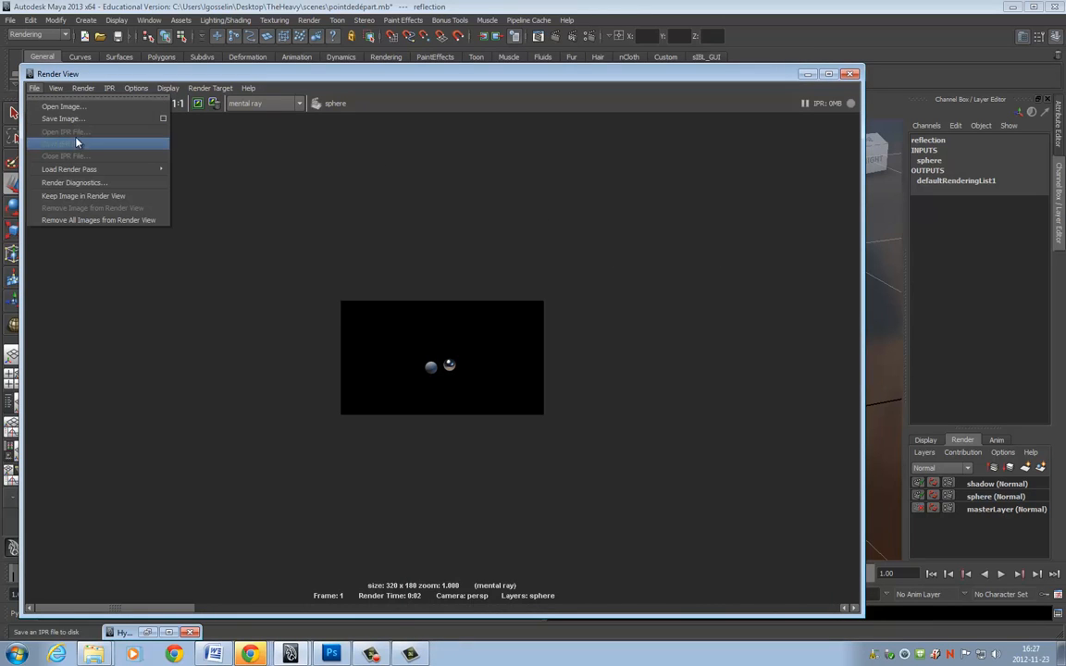
mouse_move(76, 172)
left_click(209, 177)
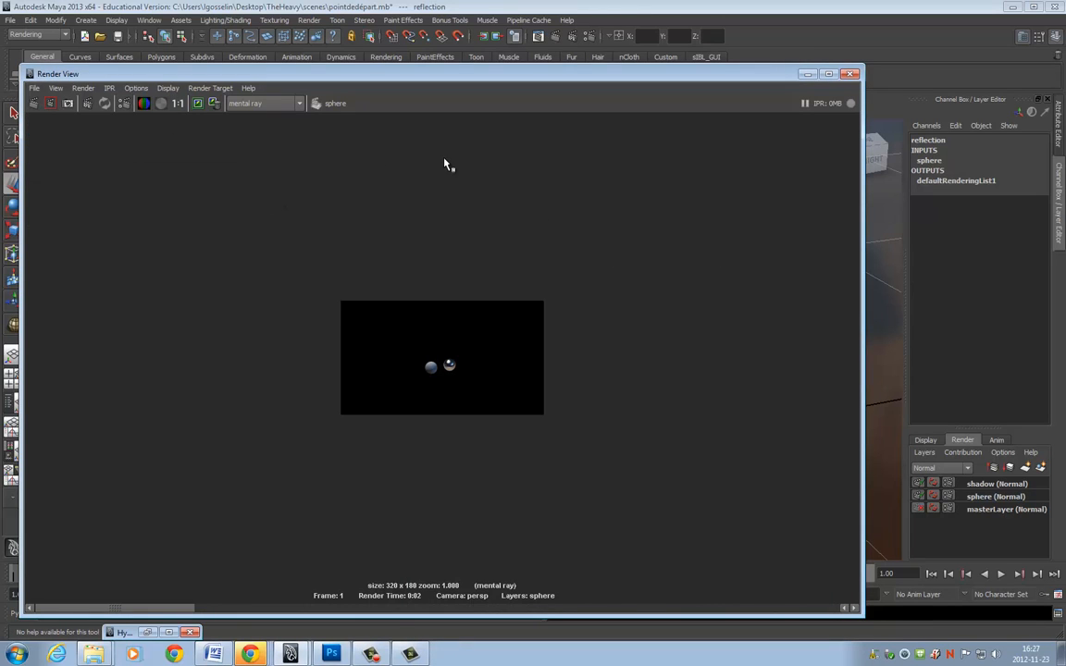
left_click(804, 76)
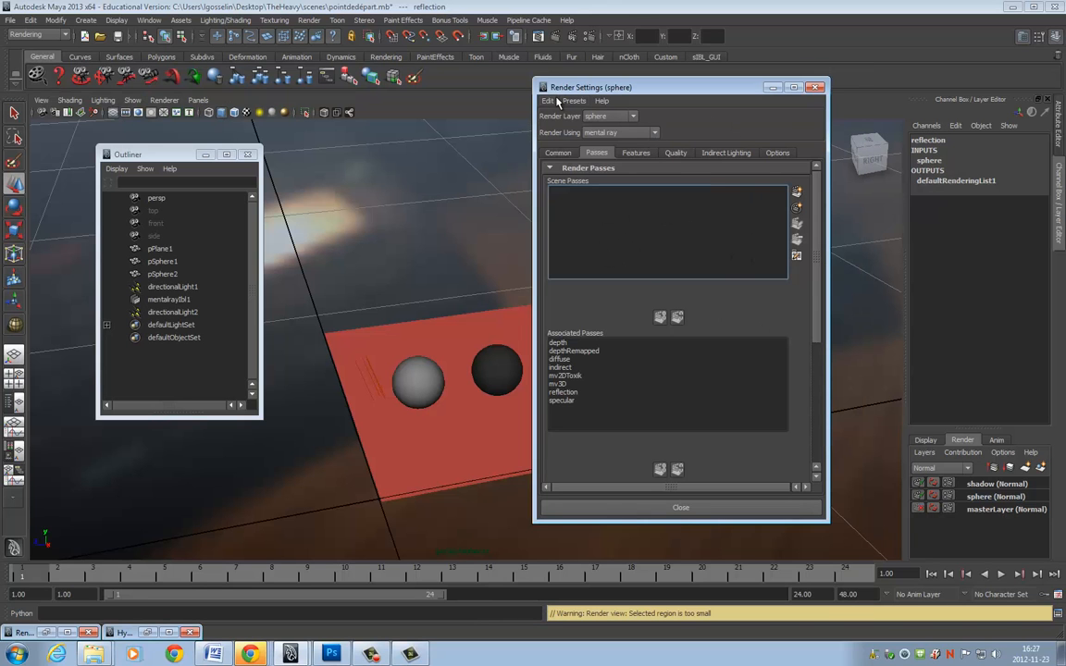
Set the framebuffer data type in the sphere layer's quality settings to RGBA (Float) 4x32 Bit
left_click_drag(655, 89, 566, 110)
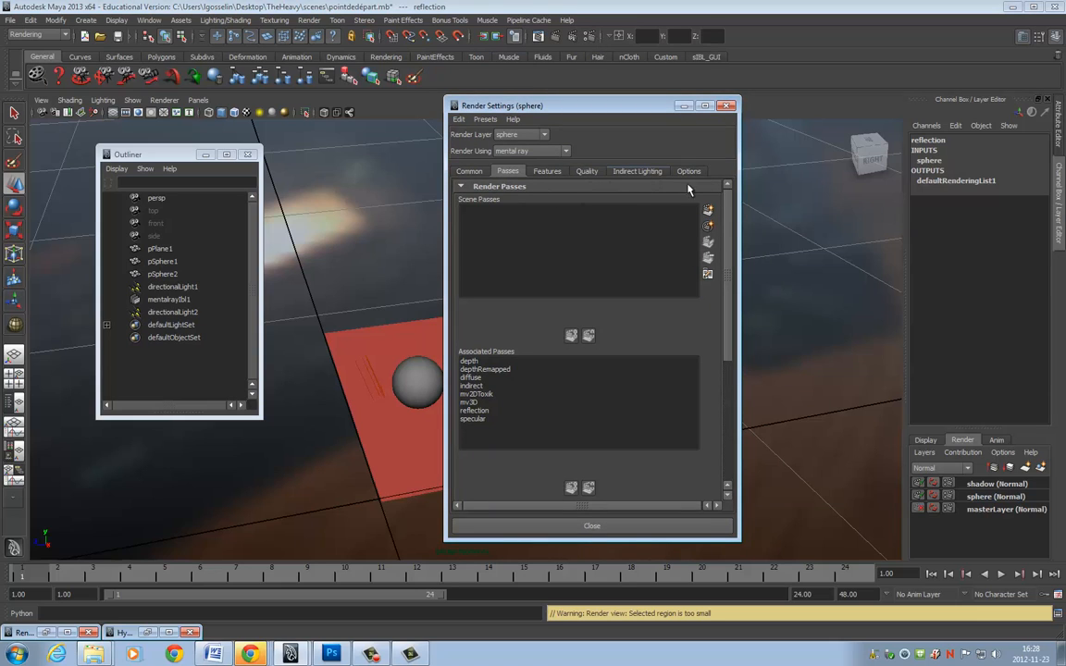
left_click(588, 171)
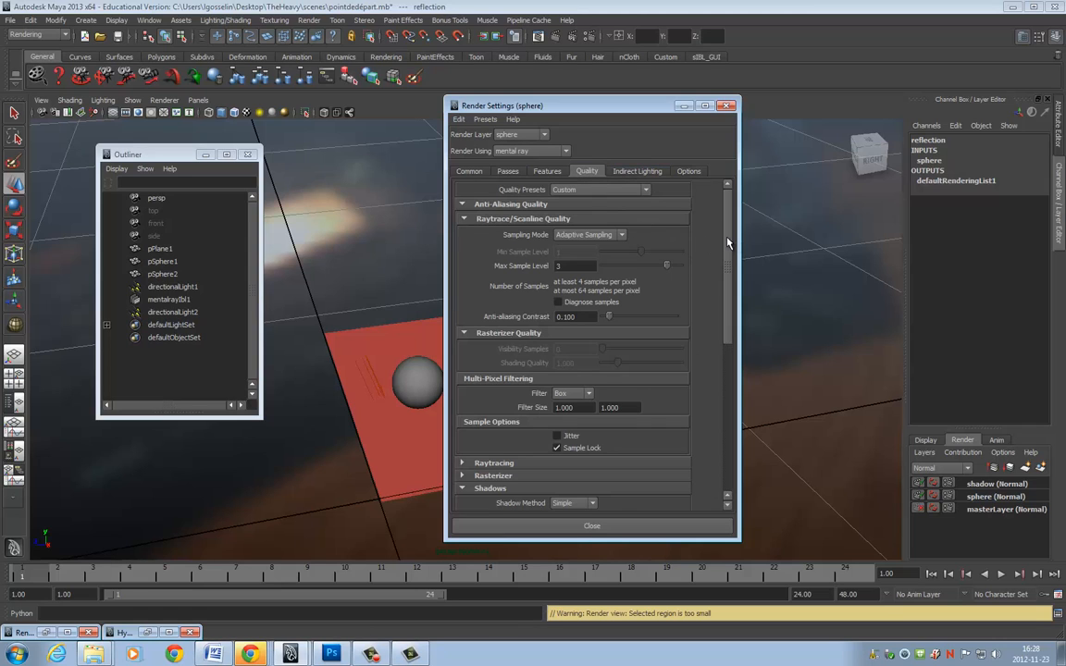
left_click_drag(728, 244, 737, 436)
left_click(569, 500)
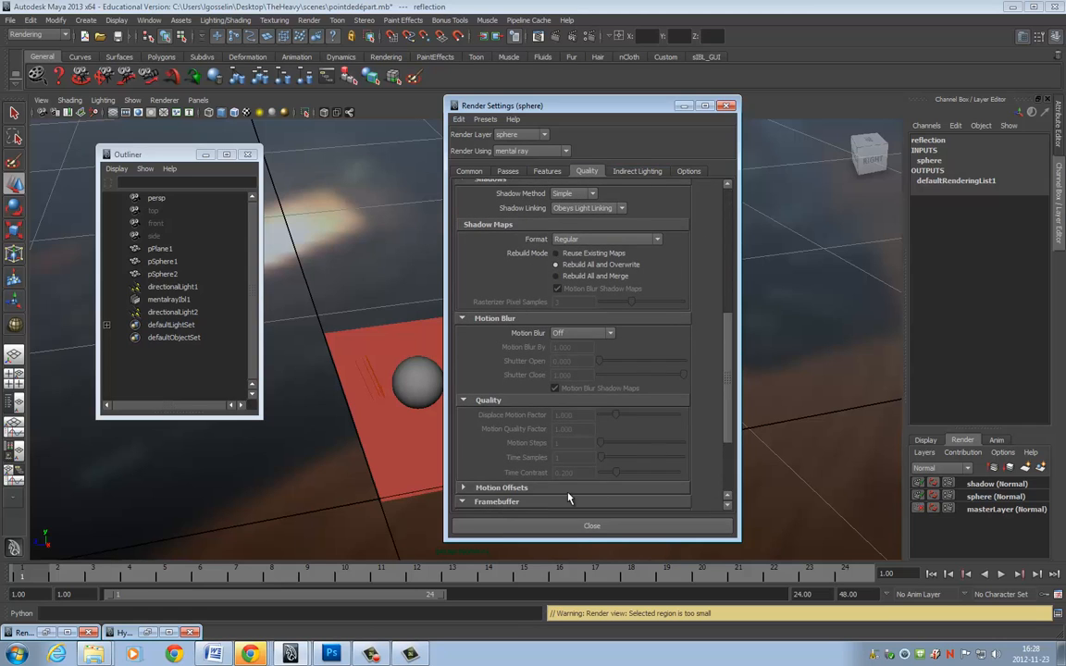
scroll(653, 394, "down", 3)
left_click(597, 399)
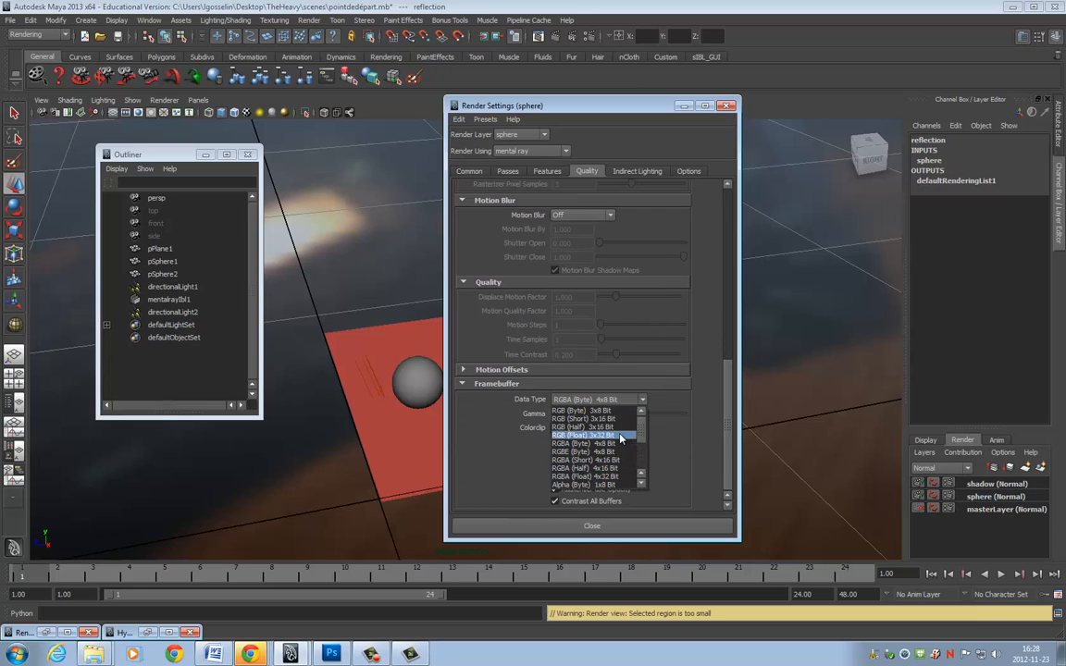
left_click_drag(641, 431, 644, 460)
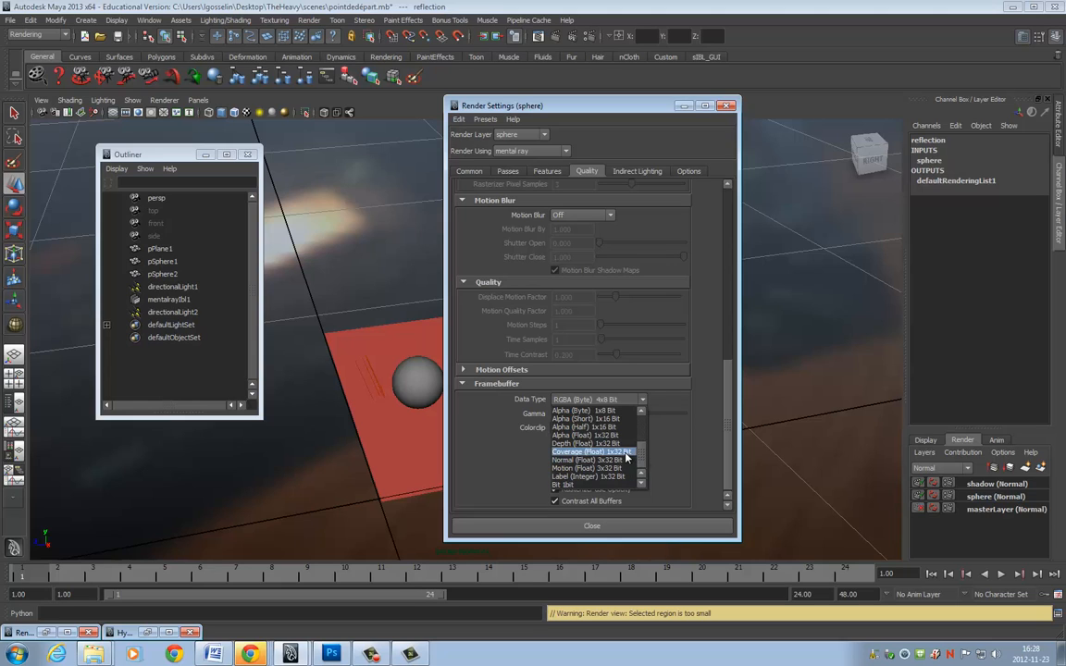
scroll(621, 467, "up", 1)
scroll(620, 462, "up", 1)
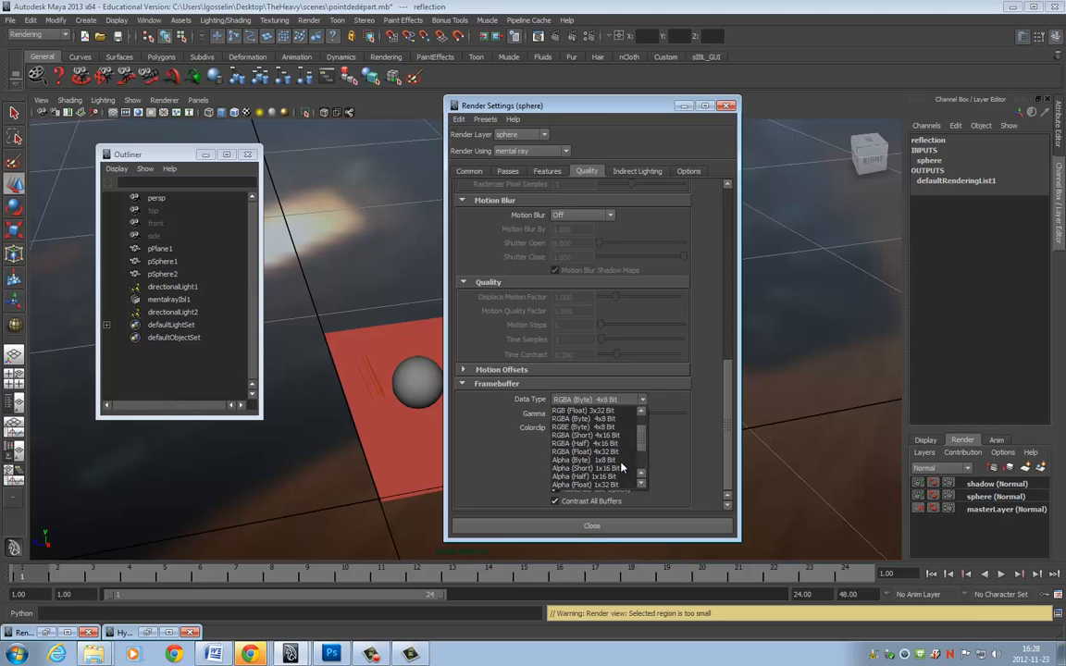
left_click(618, 452)
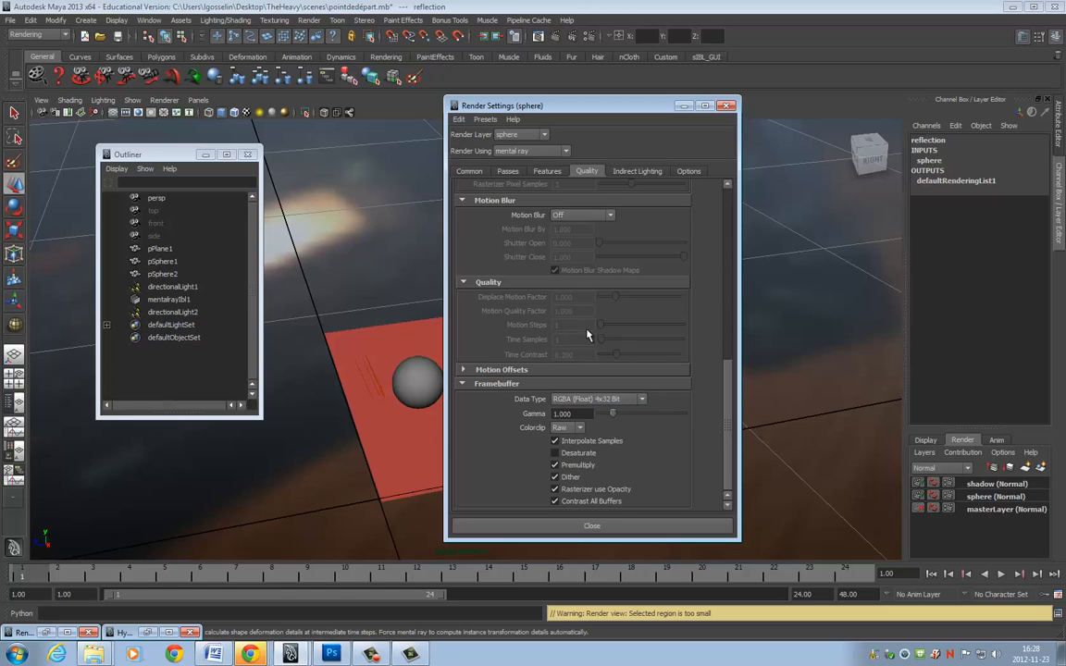
Set the sphere layer's output image format to OpenEXR (exr) in the common render settings
left_click_drag(728, 389, 729, 245)
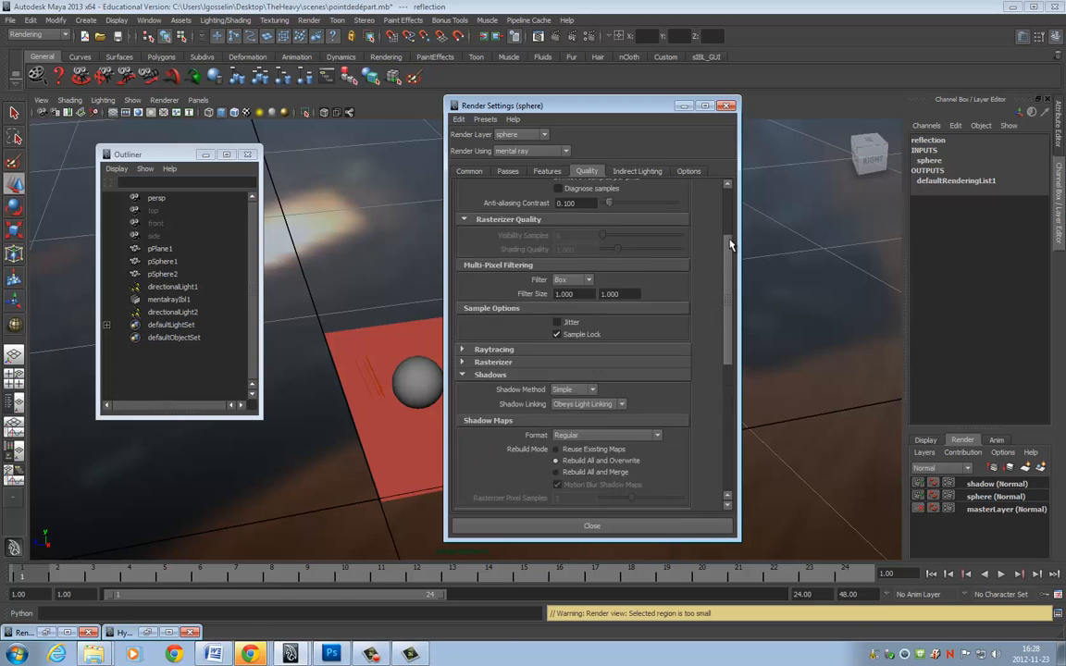
left_click(469, 171)
left_click(593, 310)
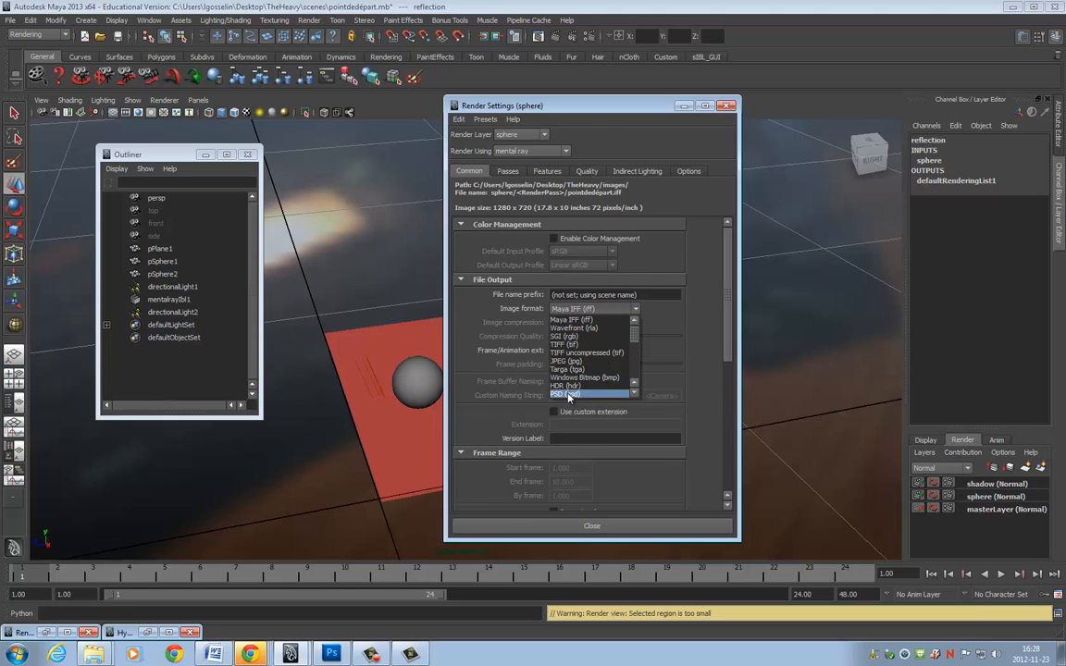
scroll(574, 389, "down", 3)
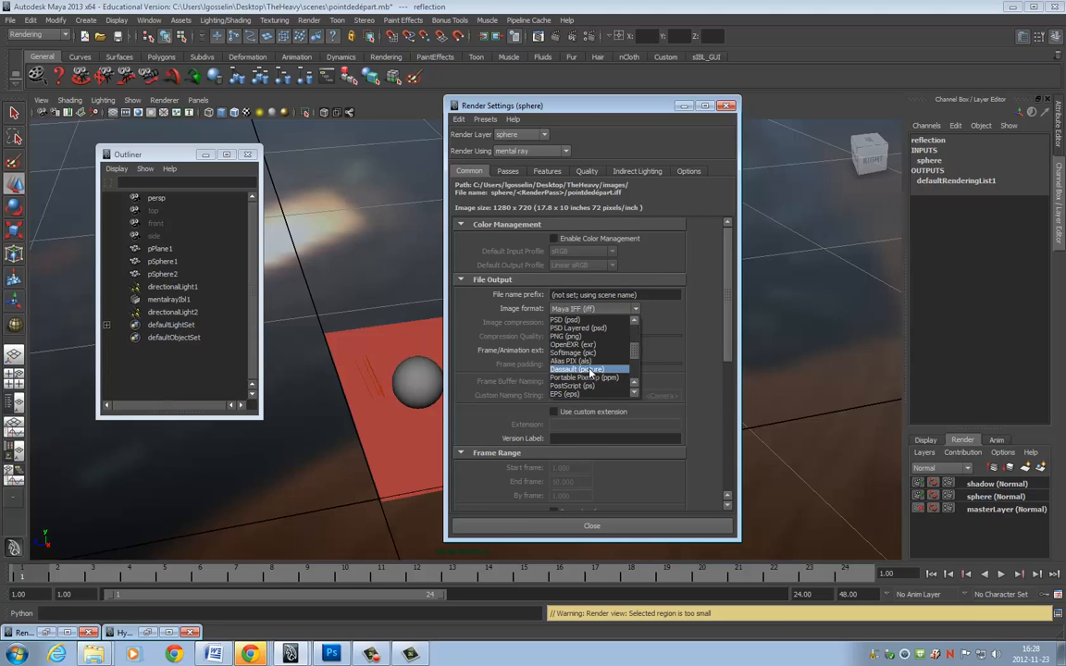
scroll(590, 371, "down", 3)
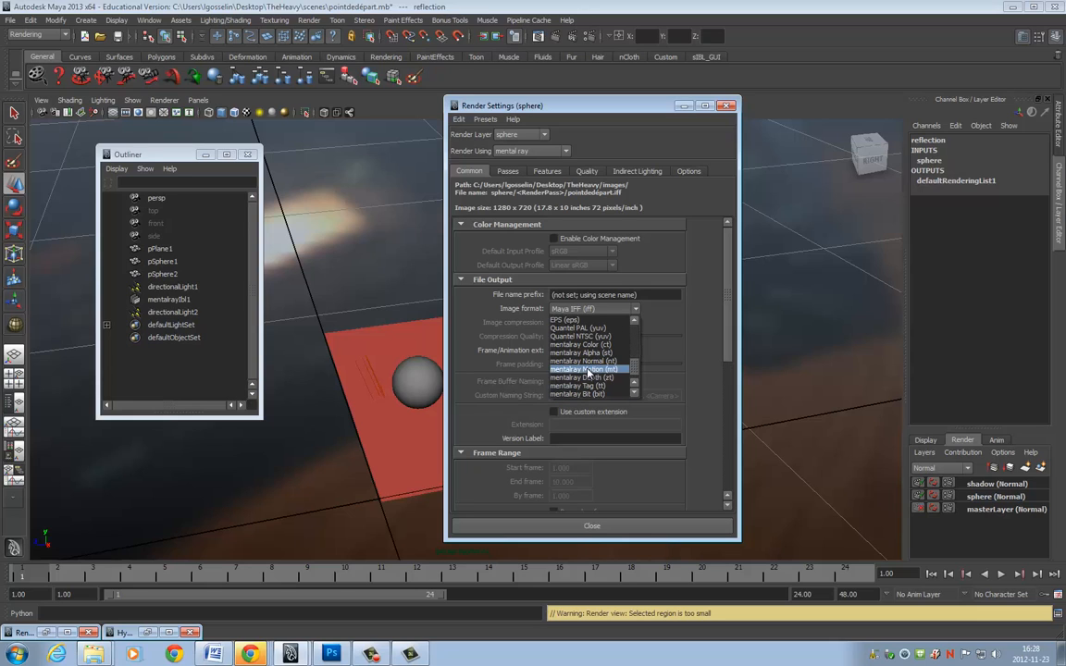
scroll(588, 371, "up", 4)
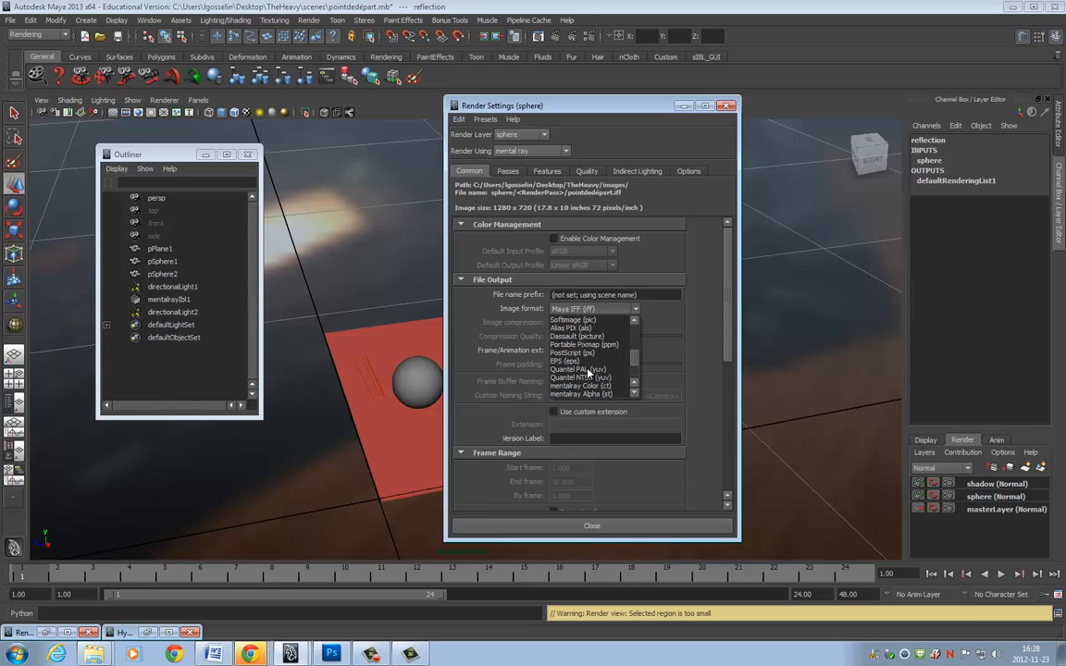
left_click(574, 361)
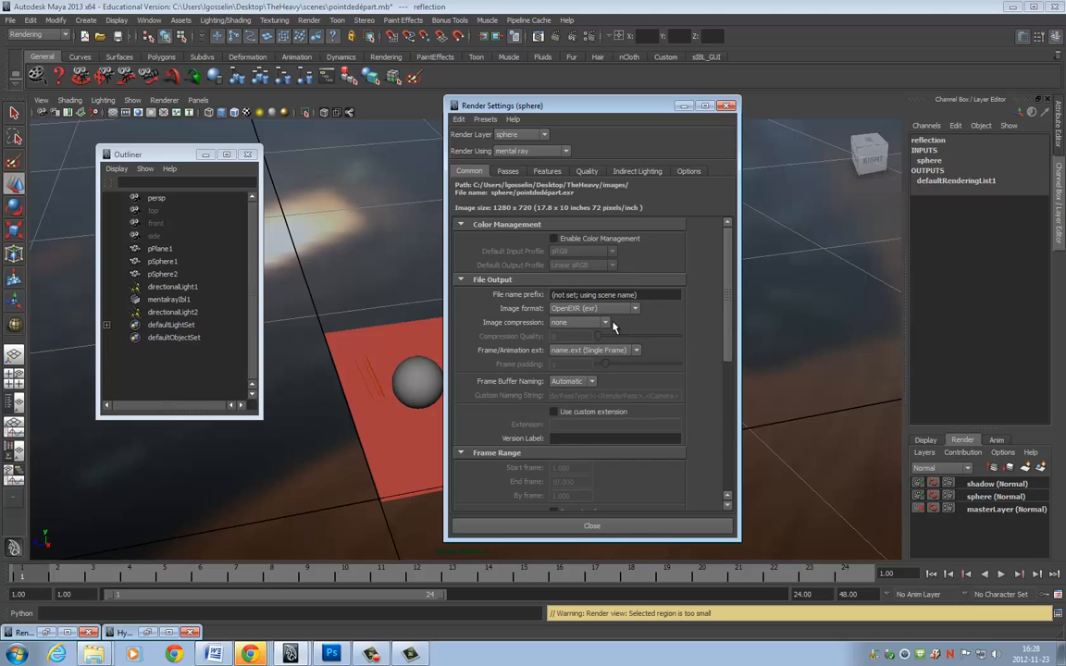
Set the frame/animation extension to name.#.ext with a frame padding of 3, leaving image compression at none
left_click(606, 321)
left_click(638, 328)
left_click(634, 349)
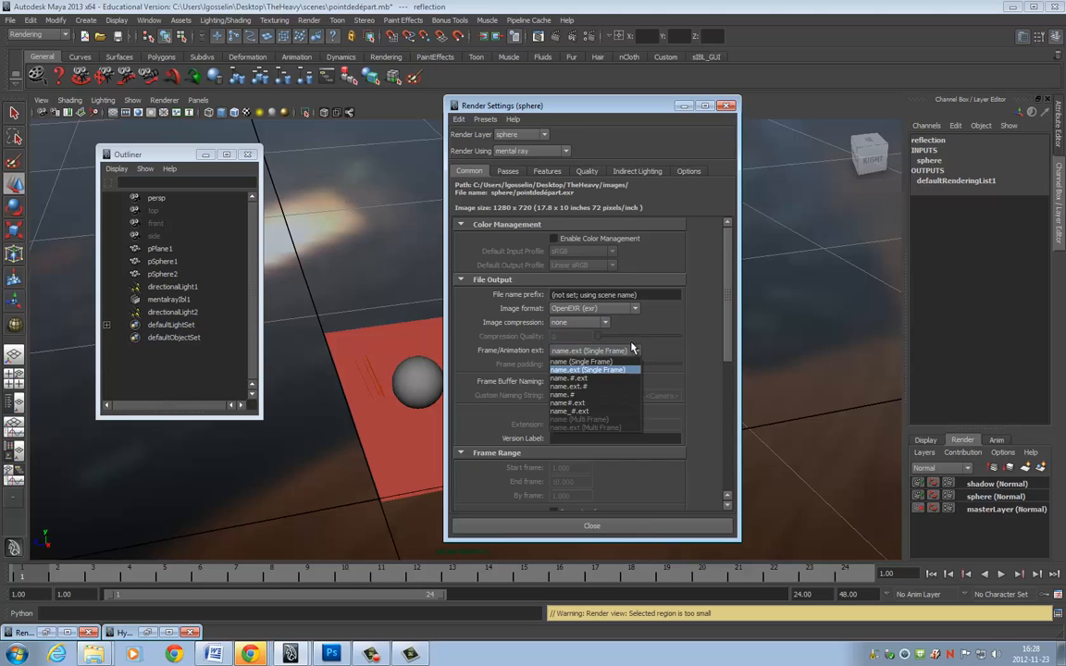
left_click(587, 381)
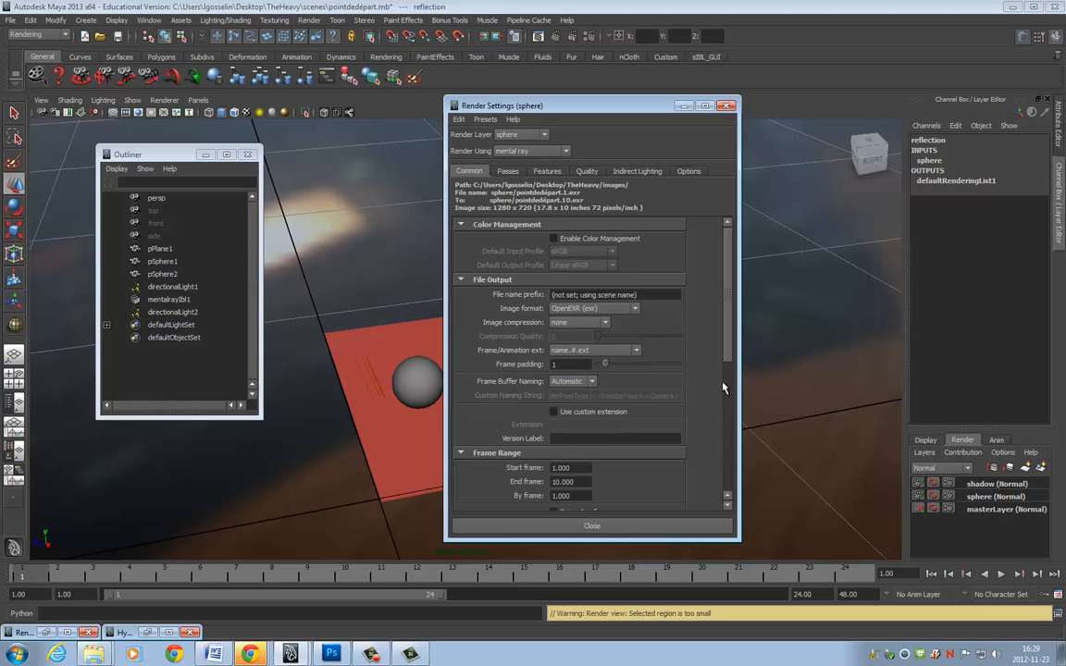
left_click_drag(602, 366, 620, 367)
Set the end frame of the sphere layer's render frame range to 1
scroll(727, 341, "down", 5)
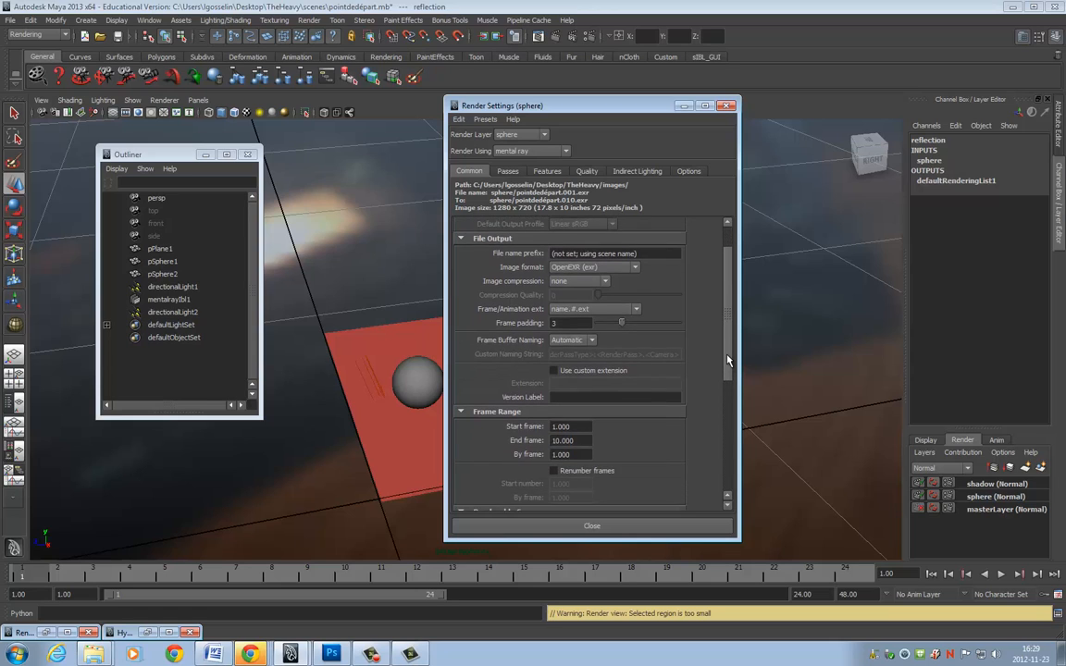
double_click(572, 349)
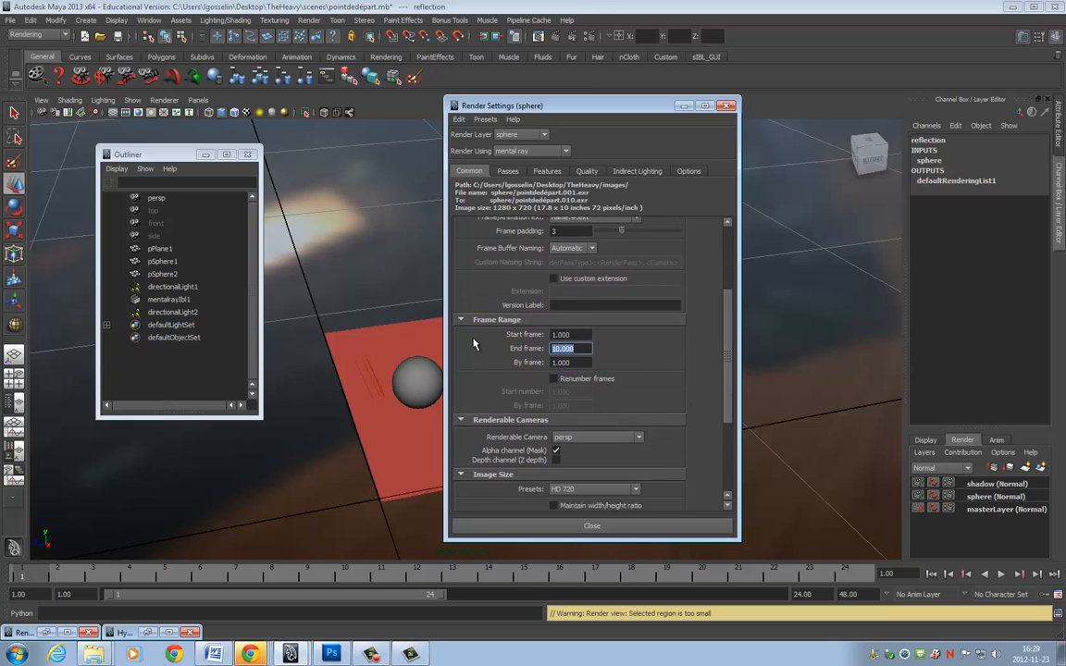
type("1")
left_click_drag(731, 380, 739, 234)
Render the sphere layer, load its indirect pass for inspection, and put away the pass image and Render View
left_click(507, 171)
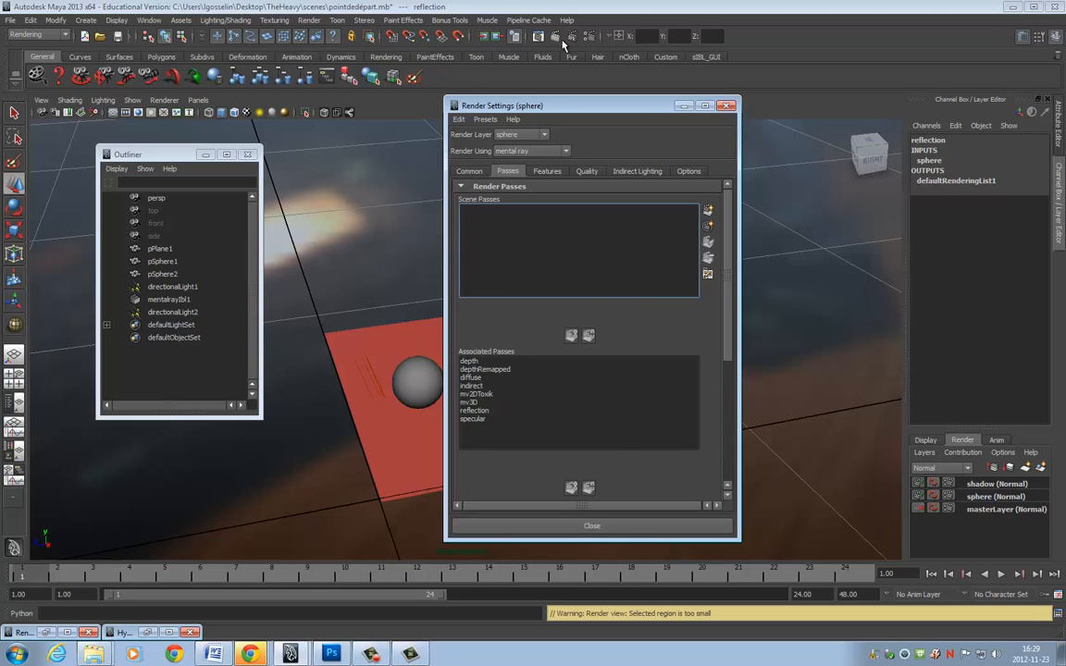
left_click(554, 37)
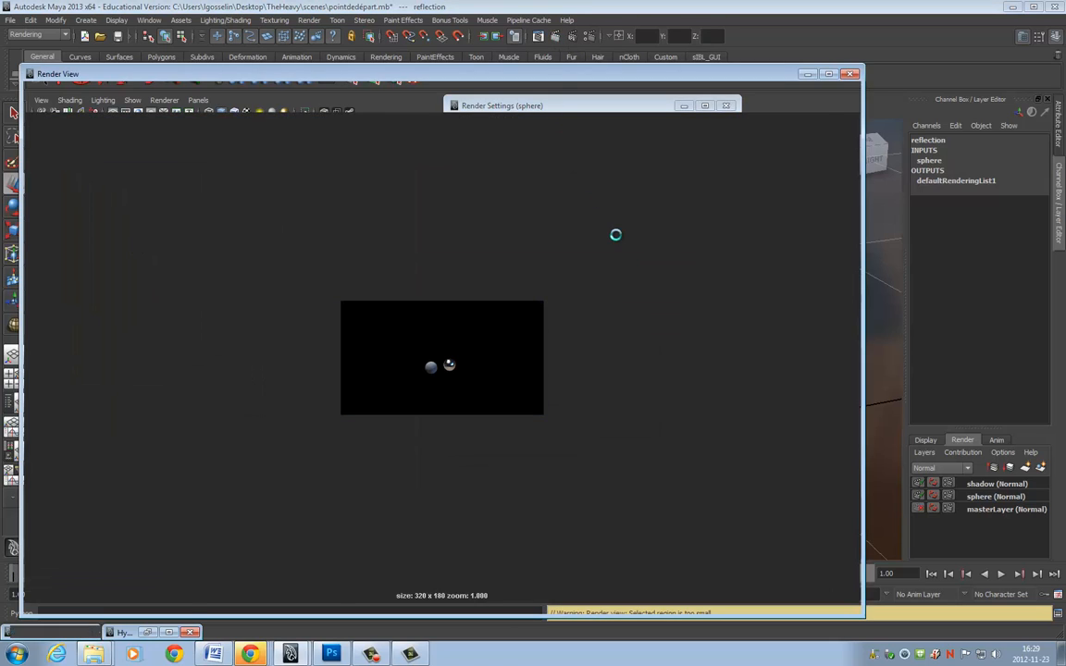
left_click(34, 88)
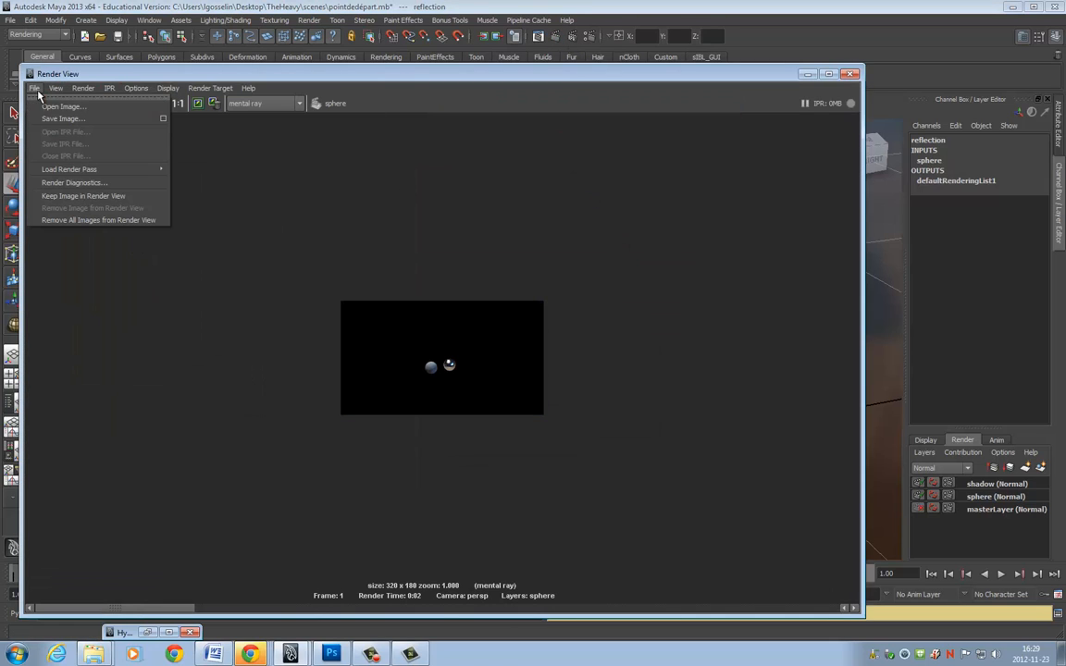
mouse_move(97, 168)
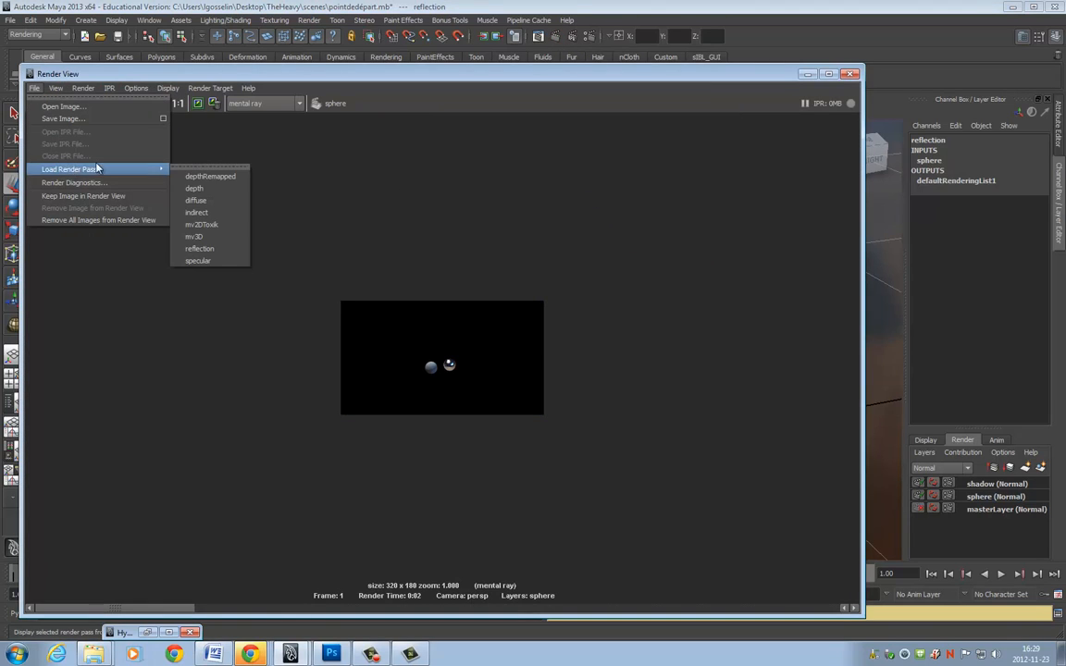
left_click(204, 213)
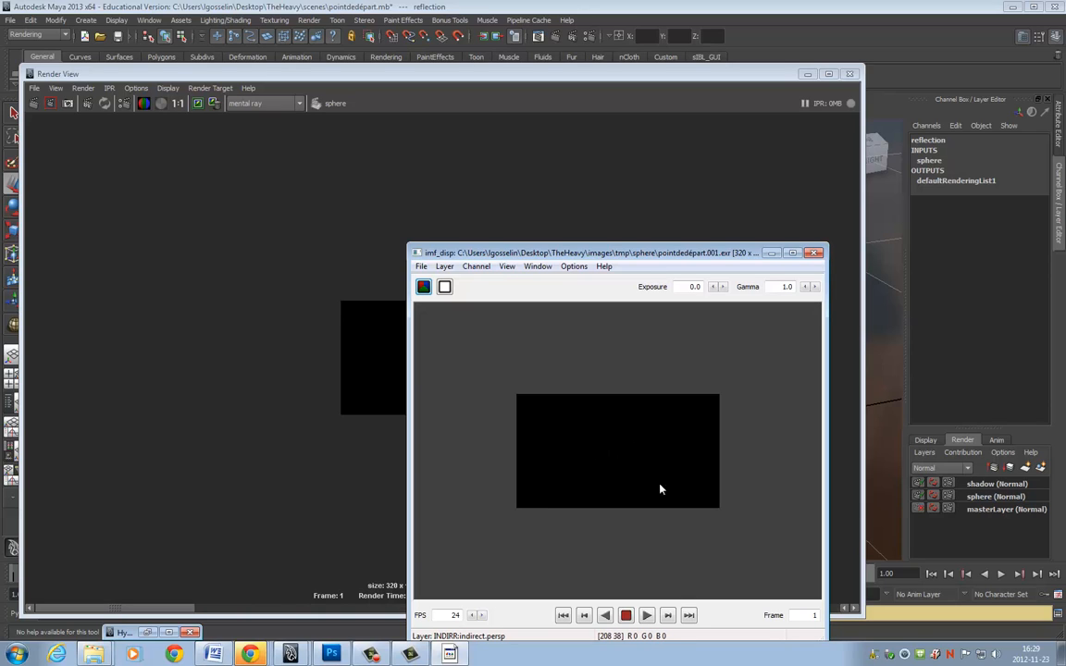
left_click(814, 253)
left_click(807, 73)
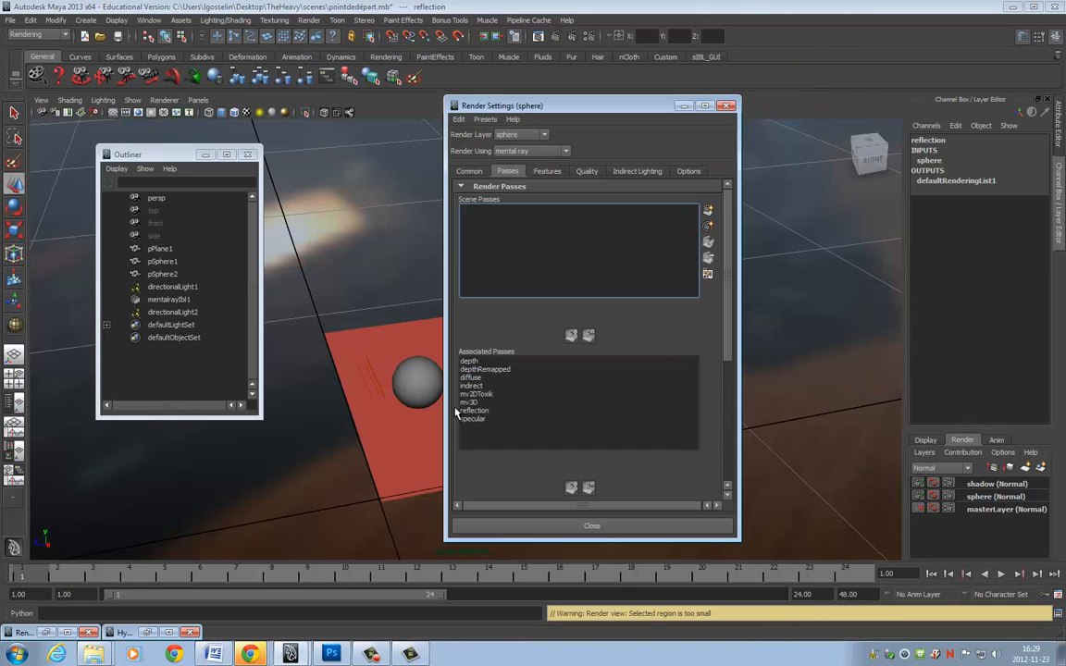
Upgrade the mia_material_x2 and mia_material_x1 shaders to mia_material_x_passes from the Hypershade
left_click(147, 631)
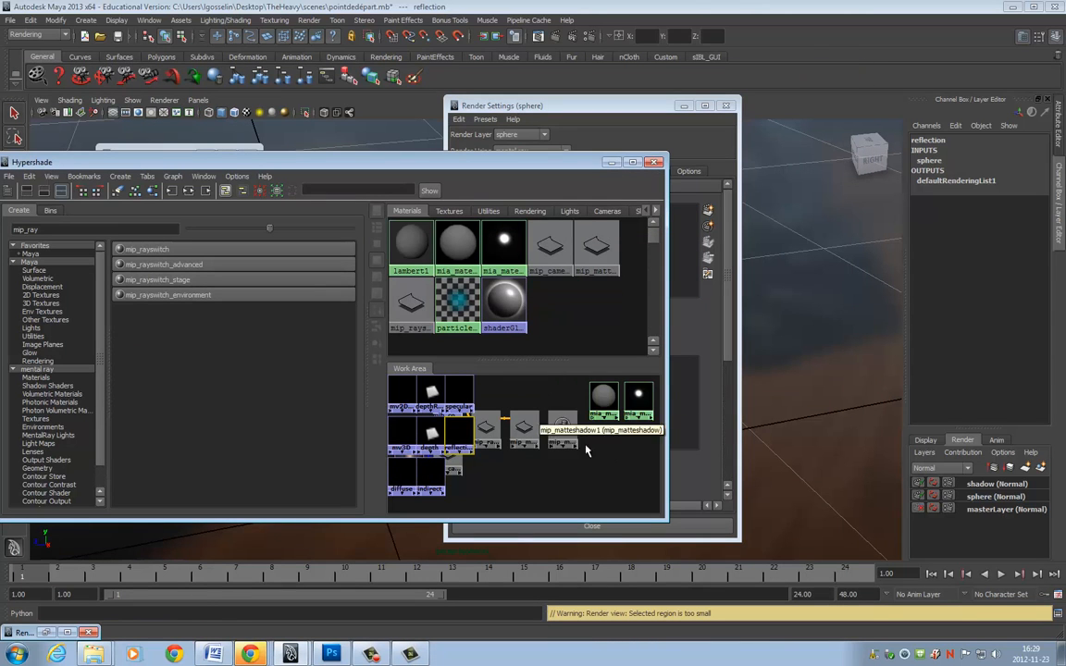
left_click(507, 252)
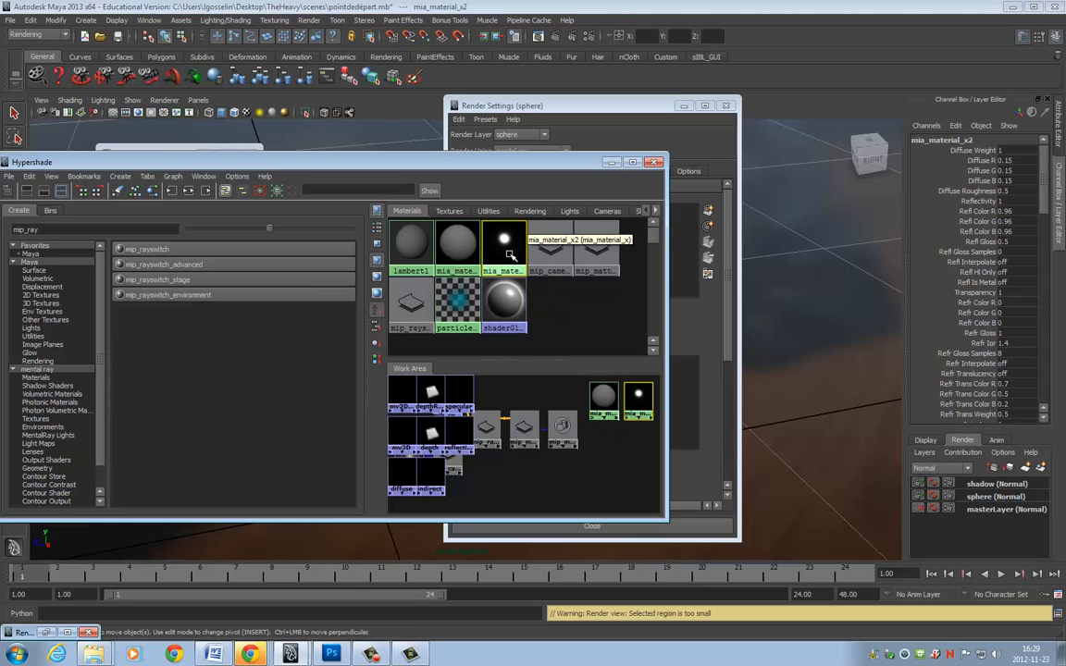
double_click(507, 256)
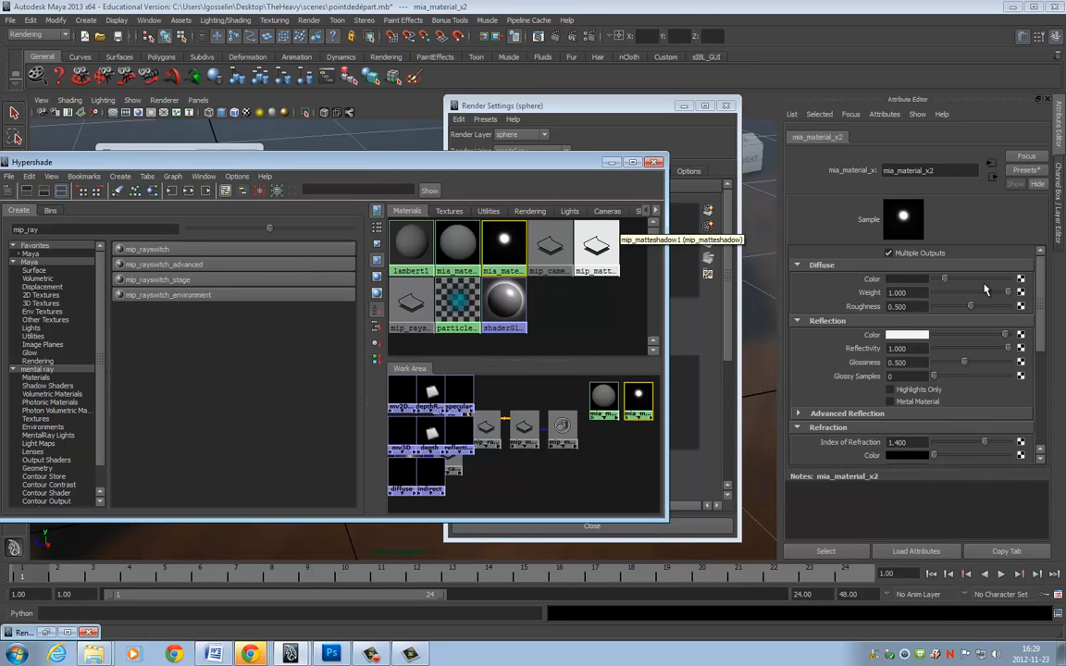
left_click_drag(1043, 323, 1046, 413)
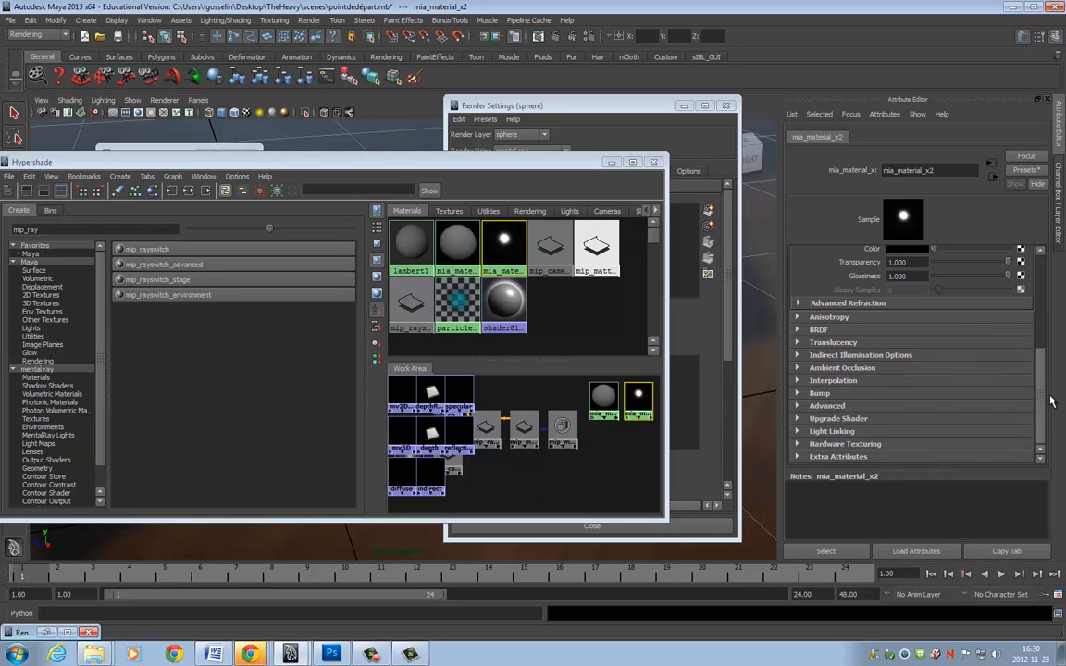
left_click(798, 421)
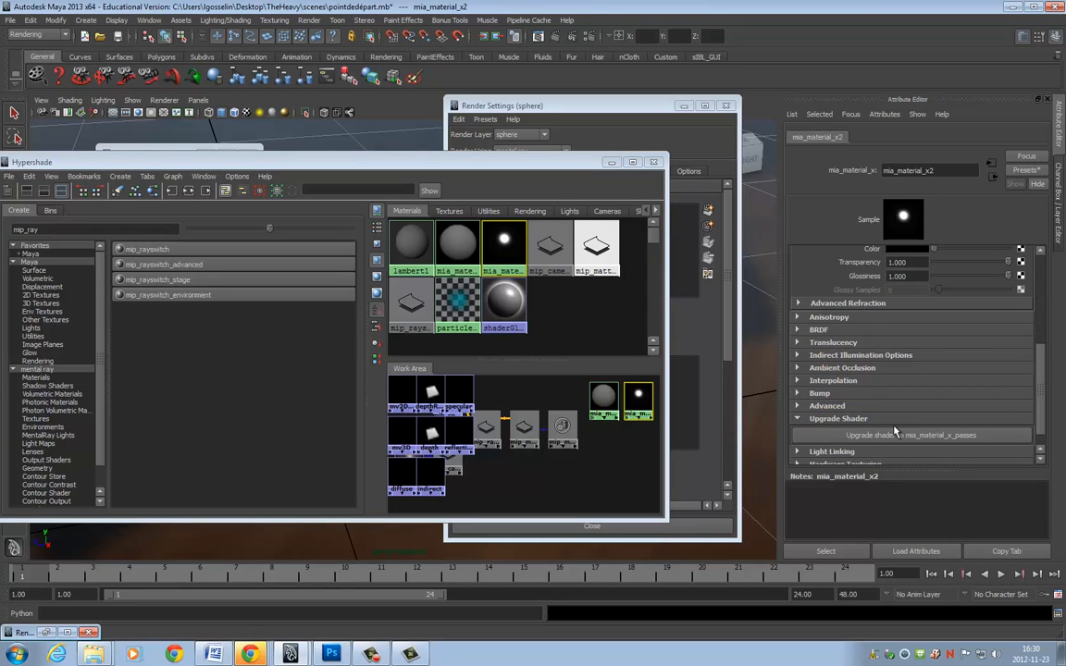
left_click(949, 436)
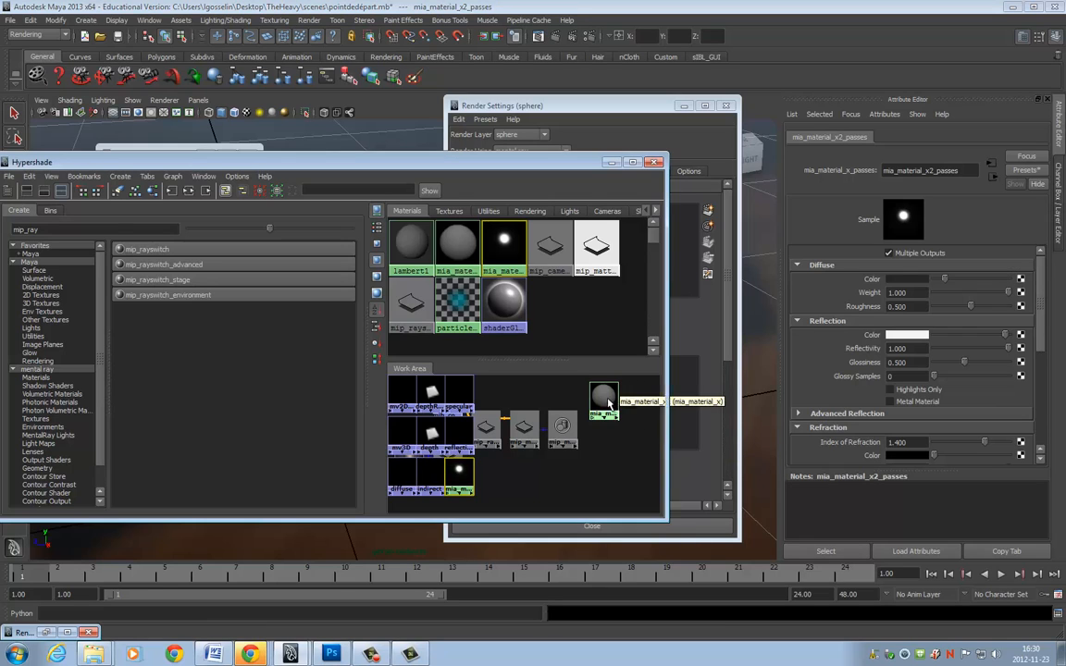
left_click(608, 404)
left_click(965, 438)
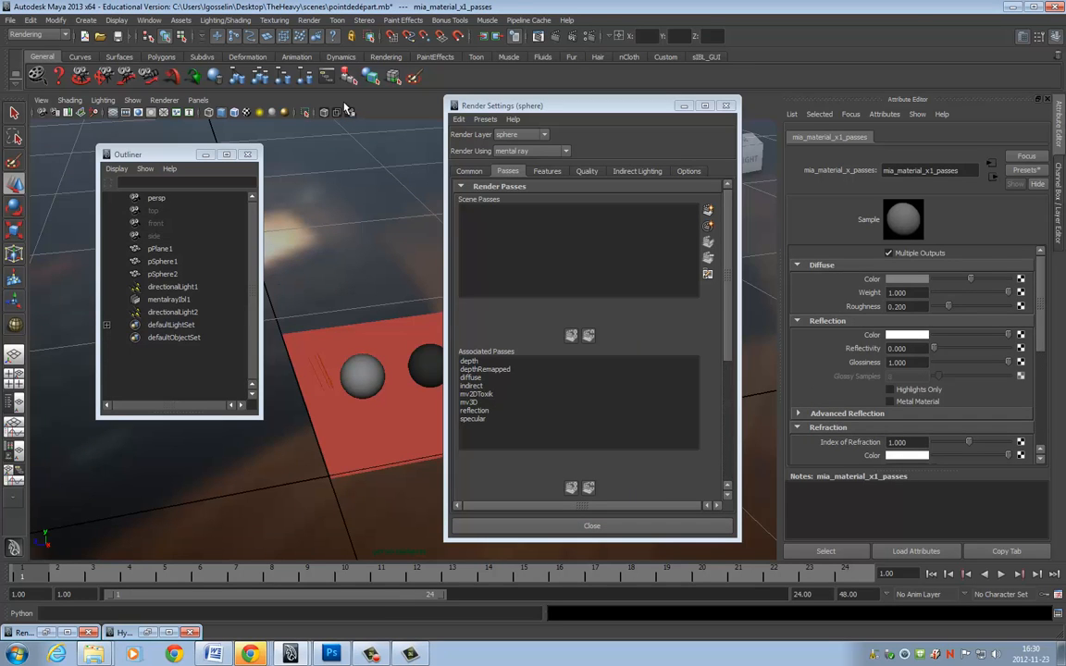
Render the sphere layer with the upgraded shaders, load its indirect pass for inspection, and close the pass image
left_click(557, 36)
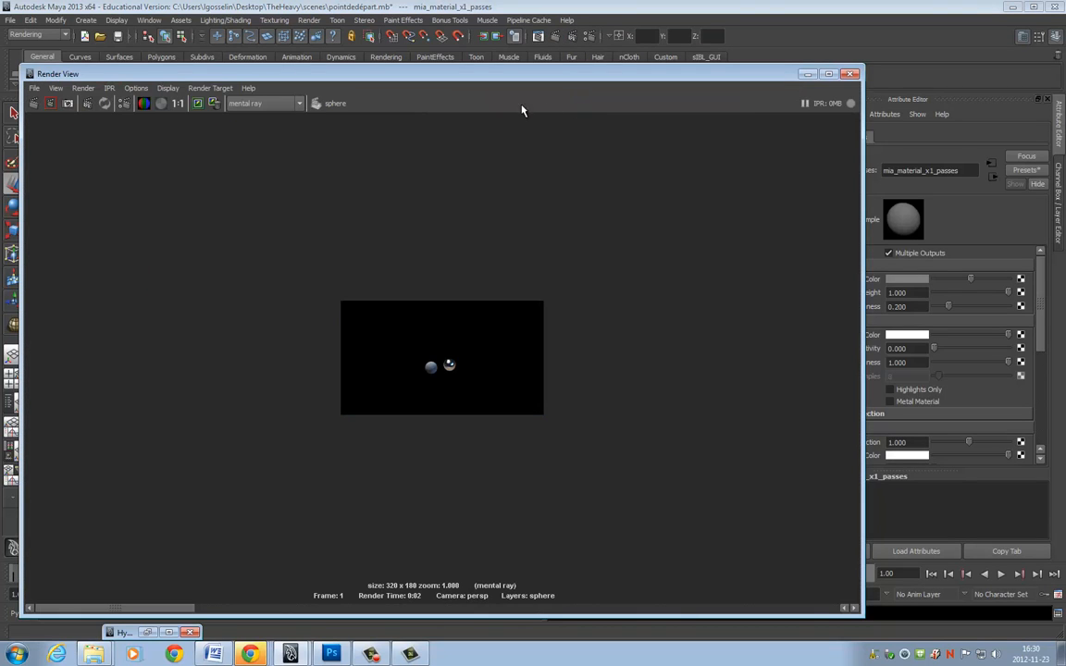
left_click(35, 89)
mouse_move(74, 169)
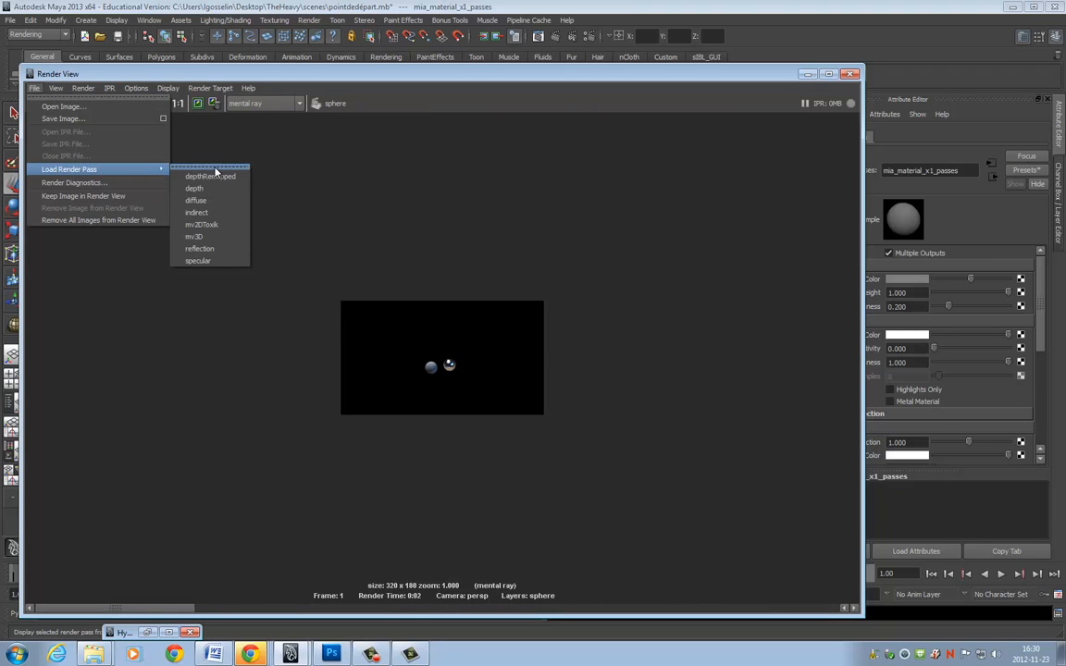
left_click(203, 224)
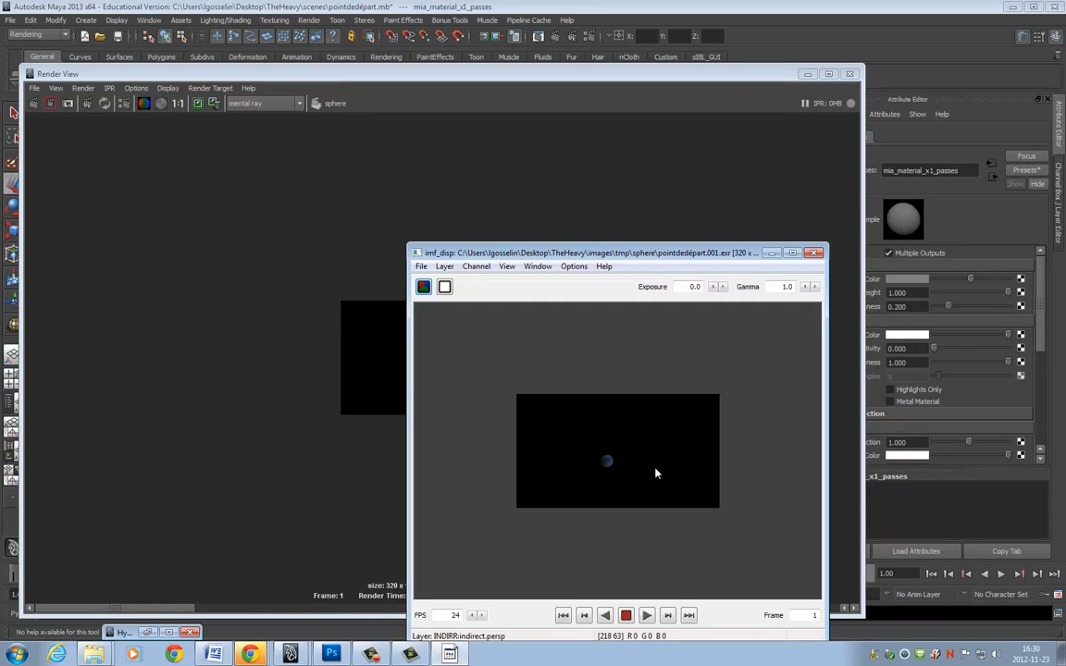
left_click(814, 253)
Load the diffuse pass of the sphere render for inspection
left_click(33, 88)
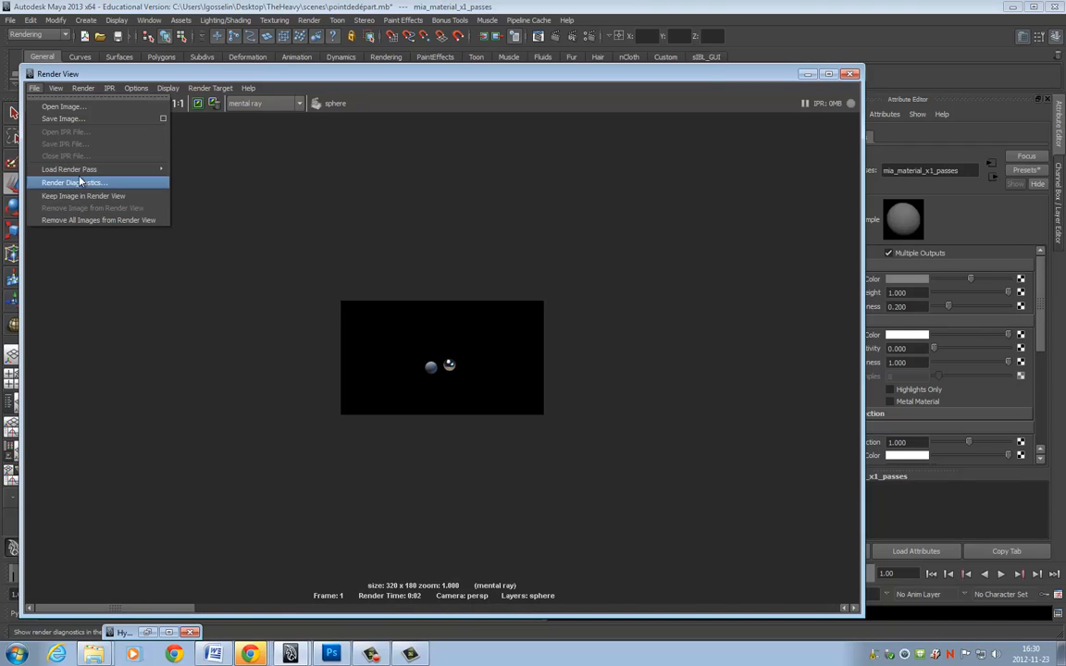
mouse_move(129, 170)
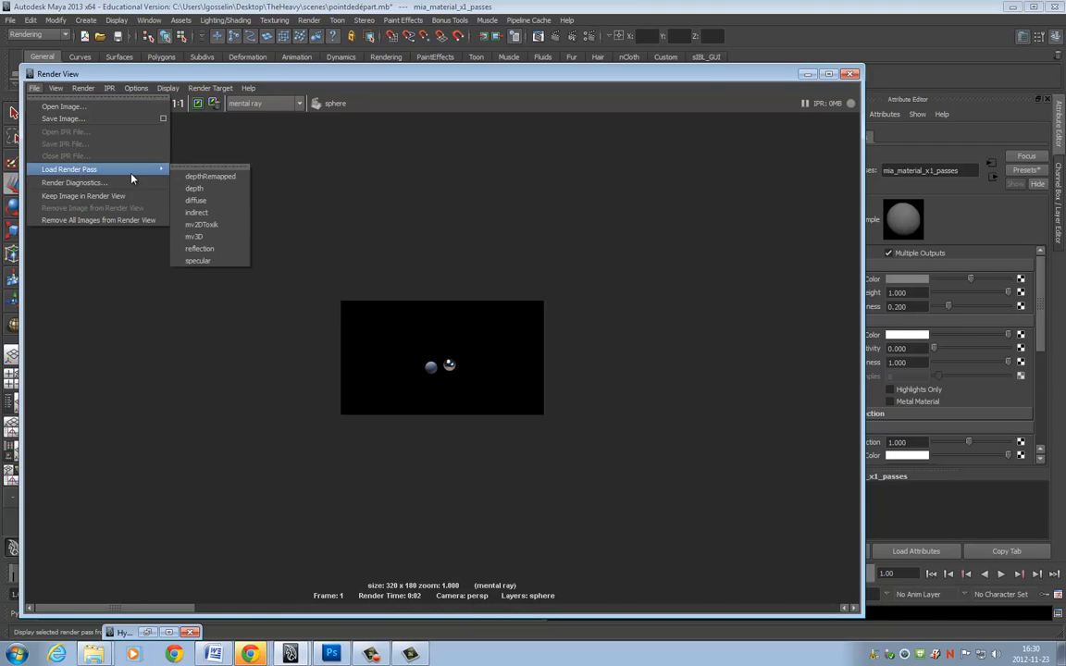
left_click(210, 213)
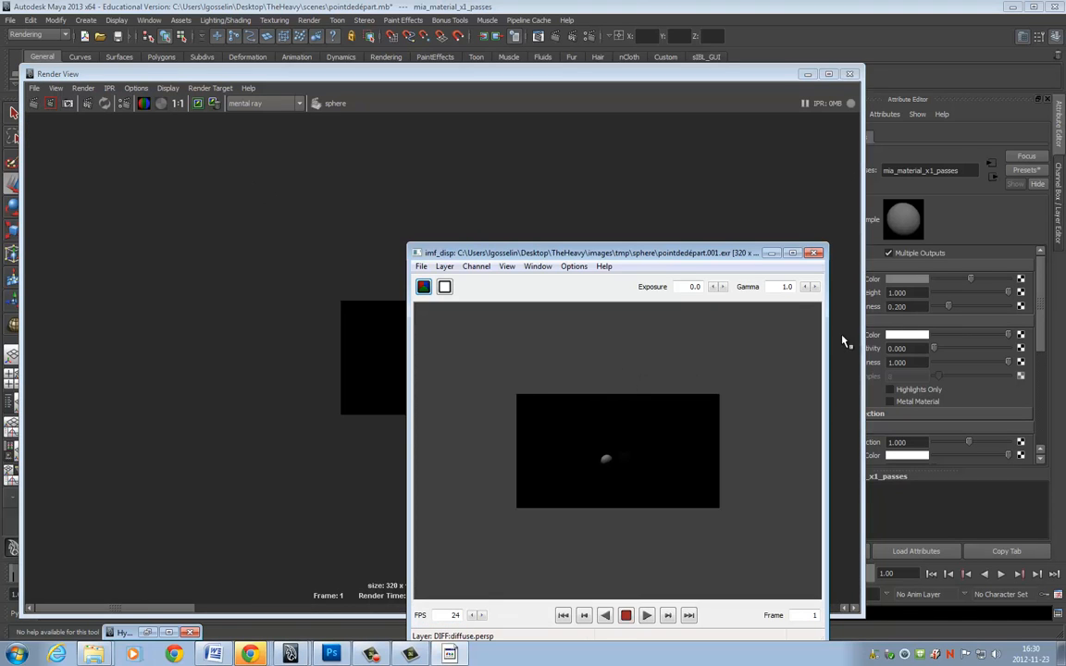
Load the mv2DToxik pass of the upgraded-shader render for inspection and close the pass image
left_click(34, 89)
mouse_move(57, 168)
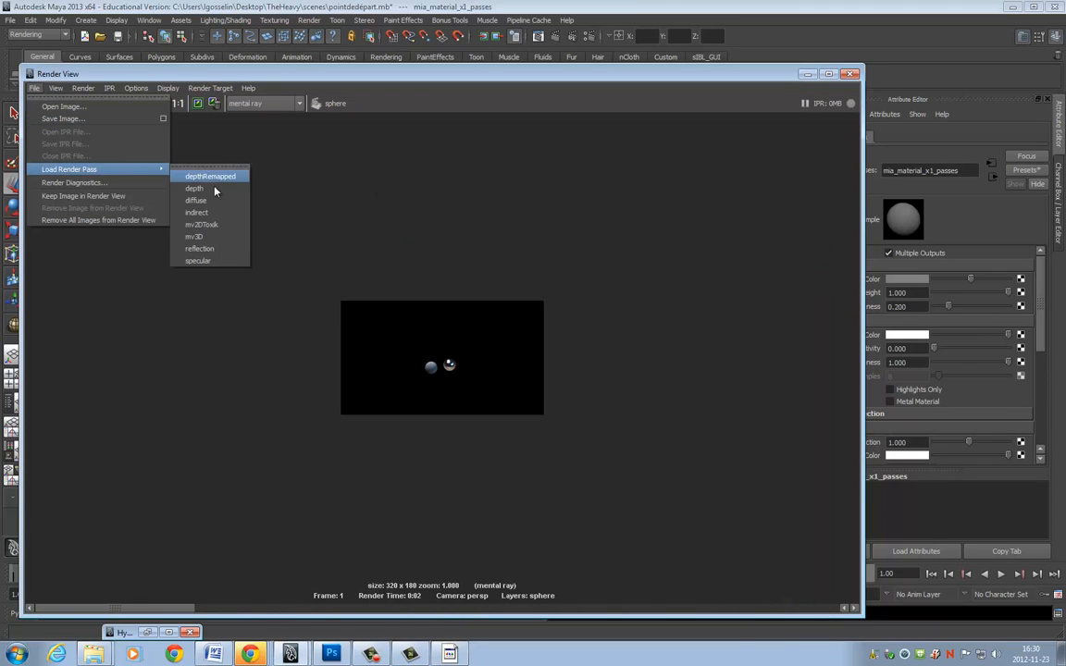
left_click(212, 230)
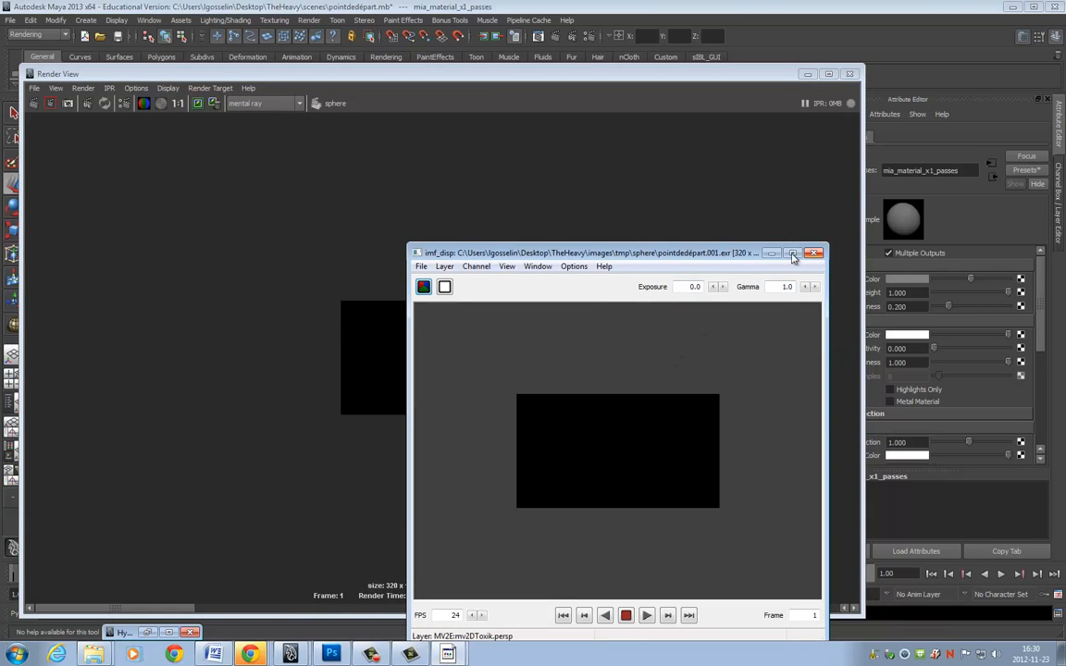
left_click_drag(731, 256, 635, 186)
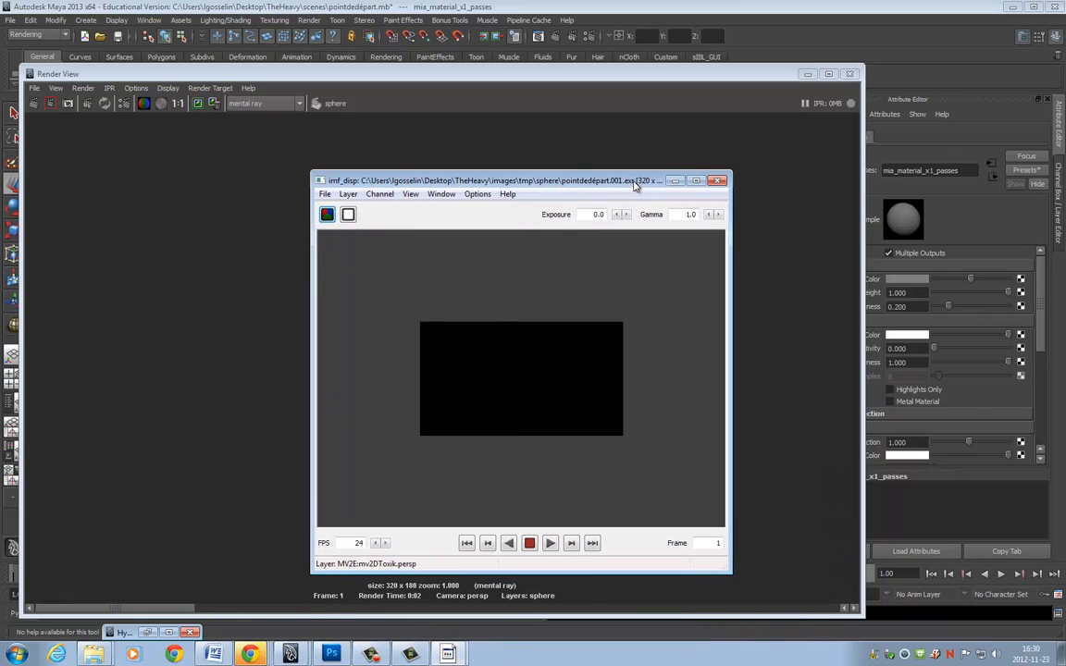
left_click(720, 181)
Load the reflection pass of the sphere render for inspection
left_click(35, 89)
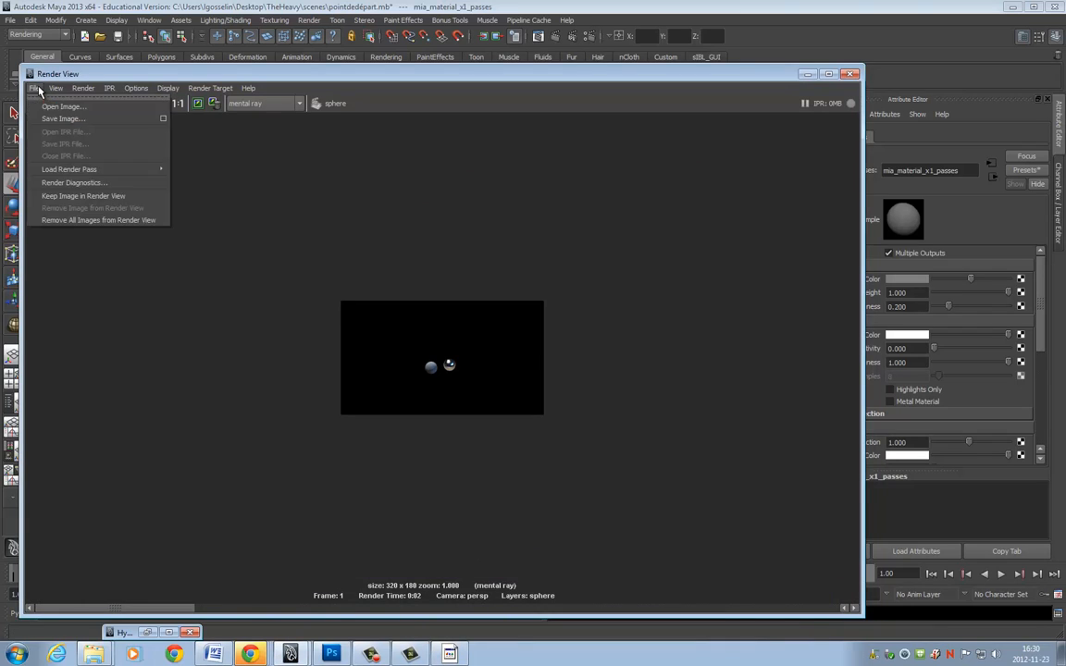
mouse_move(79, 170)
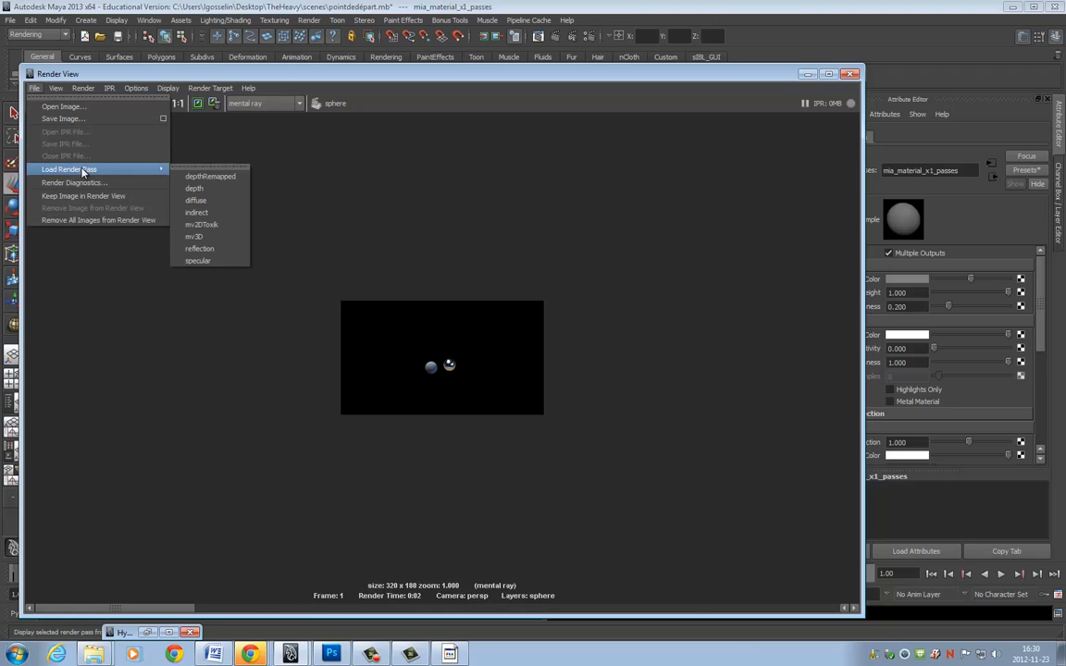
left_click(222, 247)
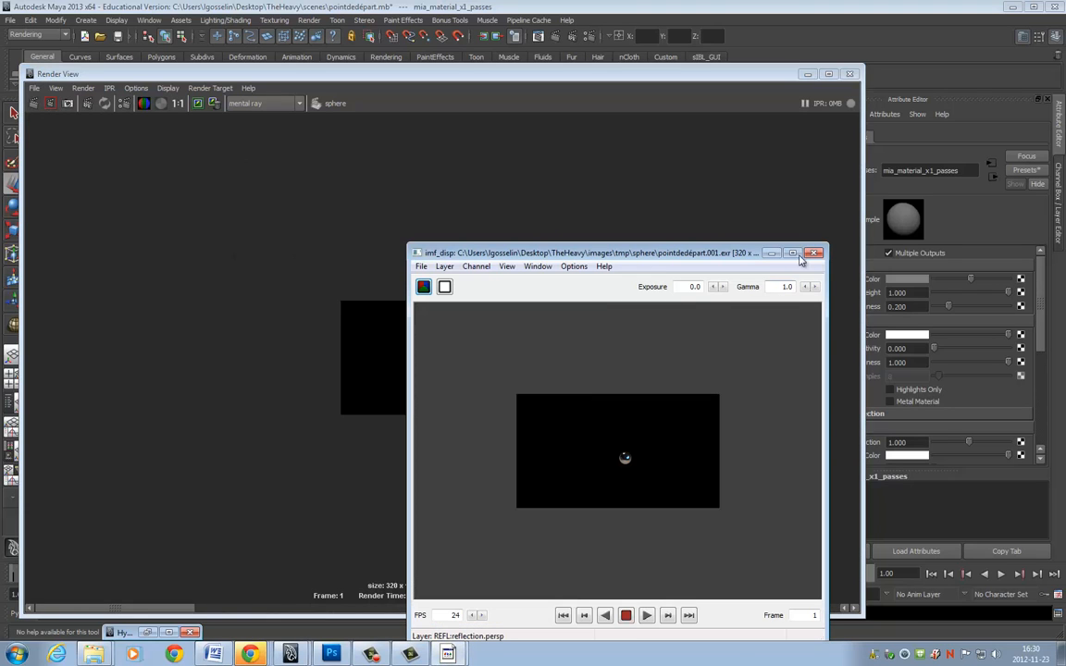
Close the reflection pass image, load the specular pass of the sphere render for inspection, and close it
left_click(813, 252)
left_click(34, 89)
mouse_move(89, 170)
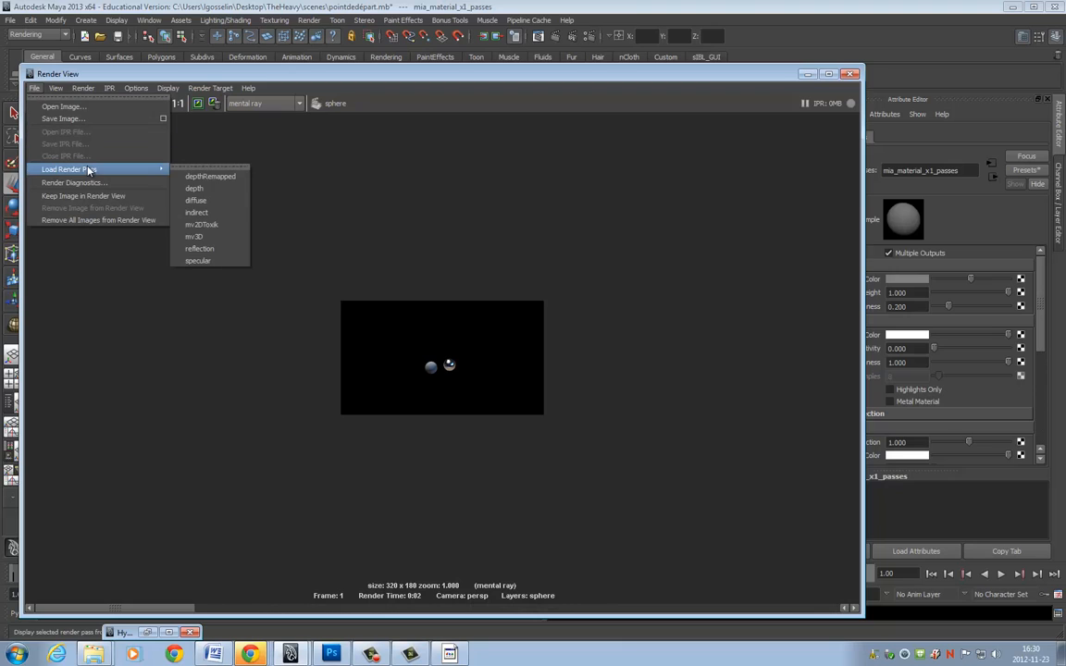
left_click(212, 260)
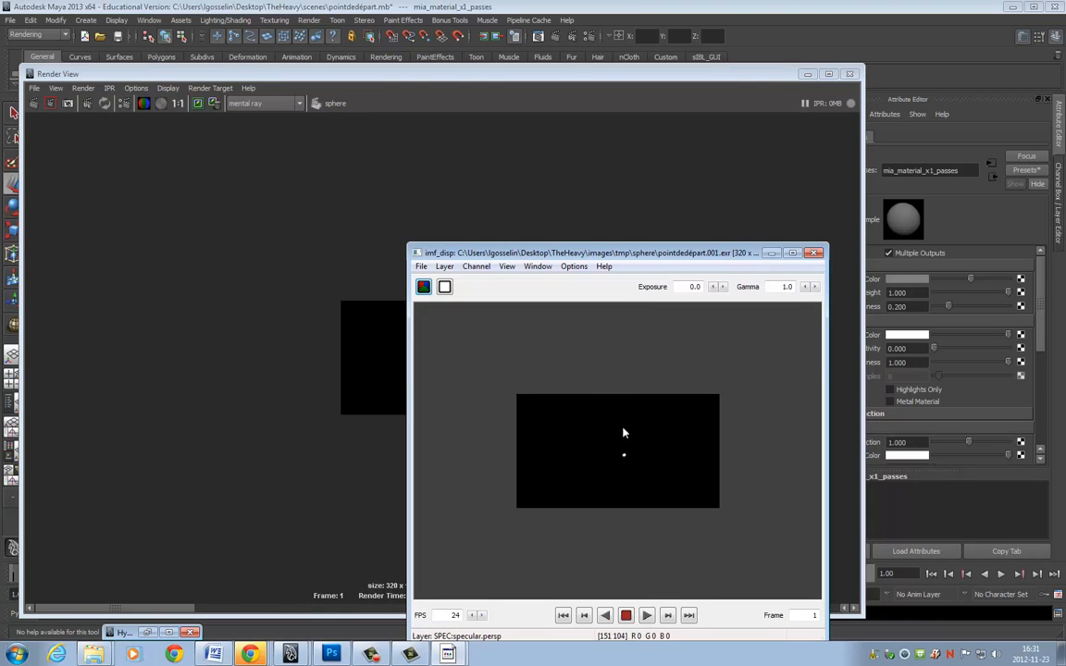
left_click_drag(622, 253, 454, 275)
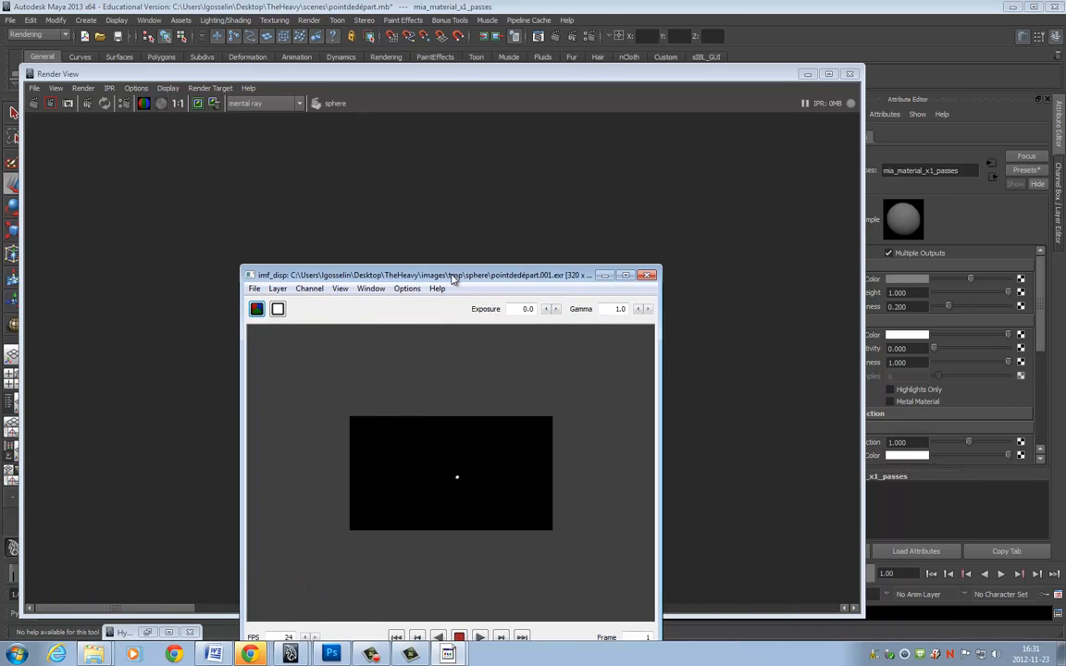
left_click(647, 275)
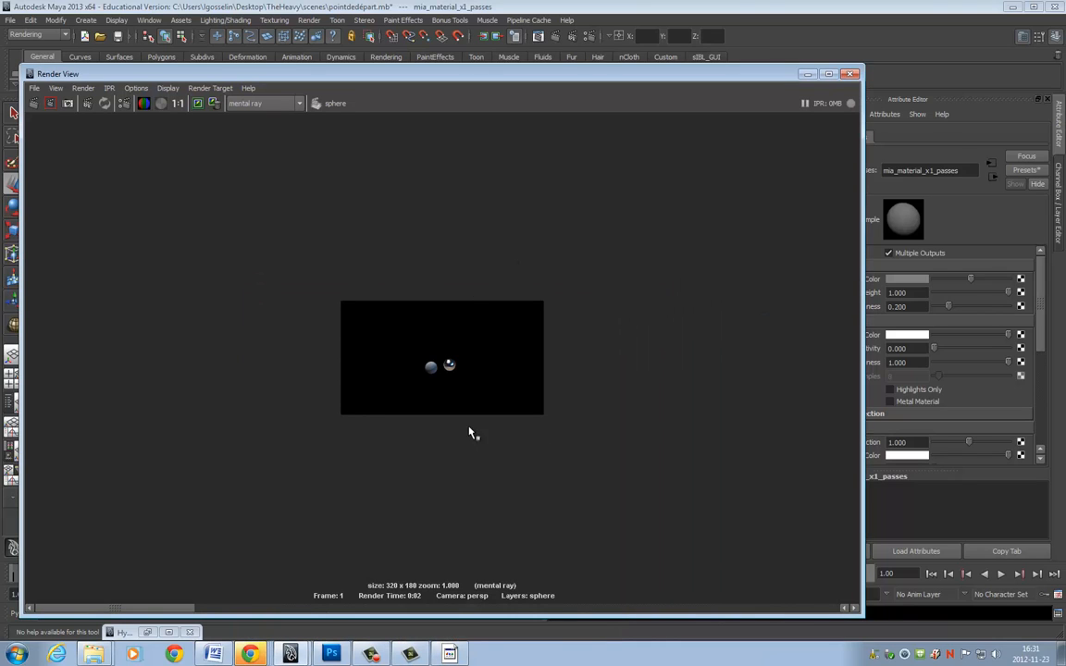
Load the depth pass of the sphere render for inspection and close the pass image
left_click(34, 88)
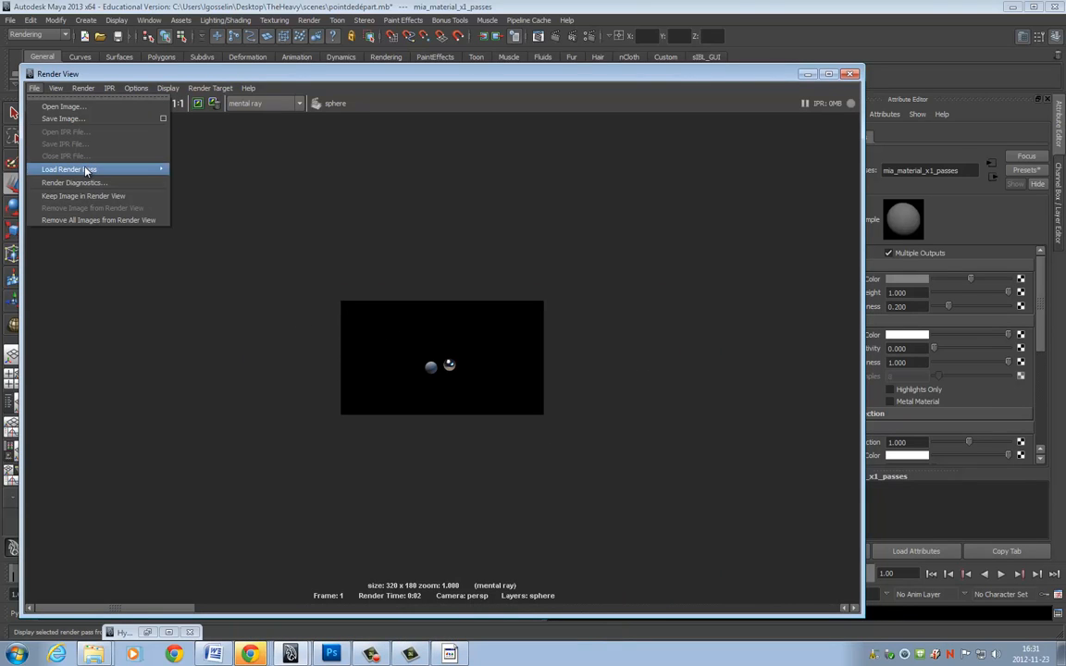
mouse_move(139, 169)
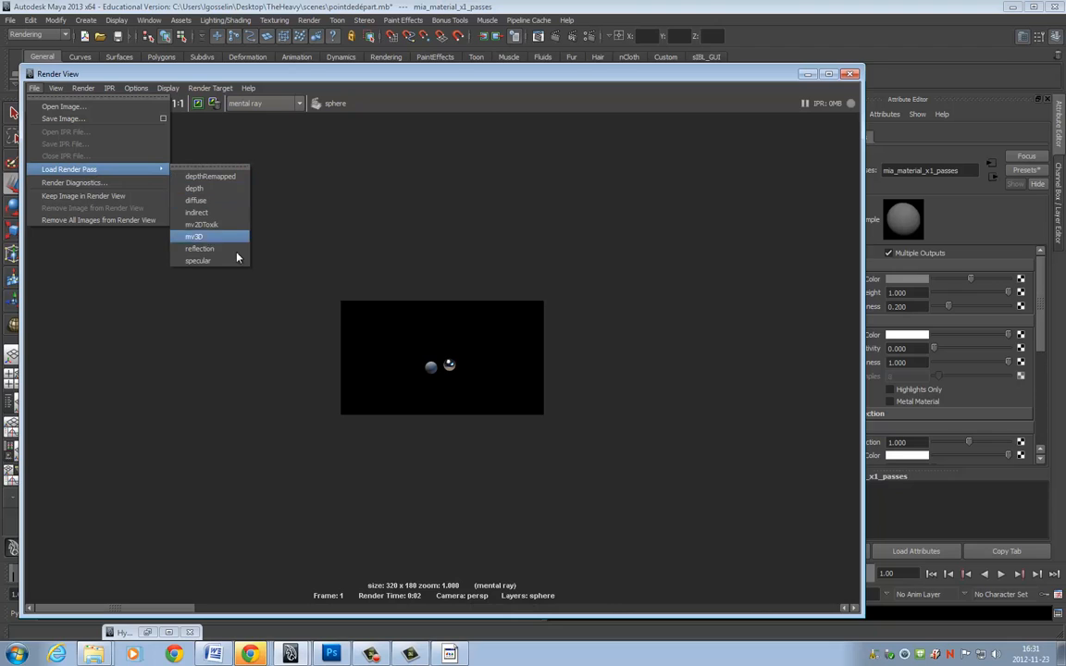
left_click(204, 195)
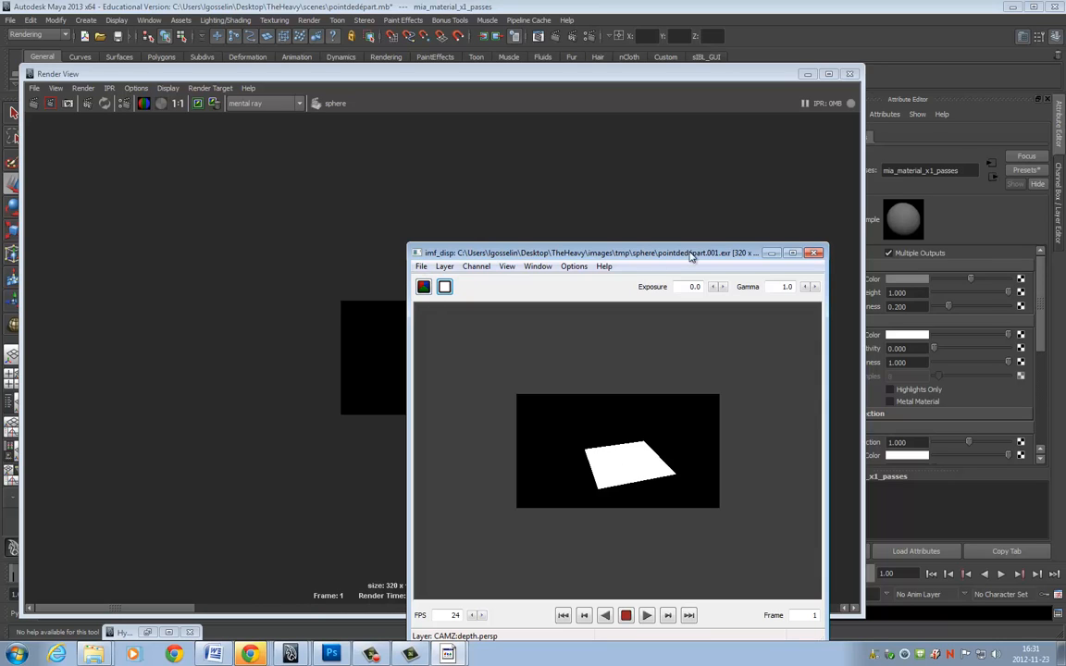
left_click(814, 253)
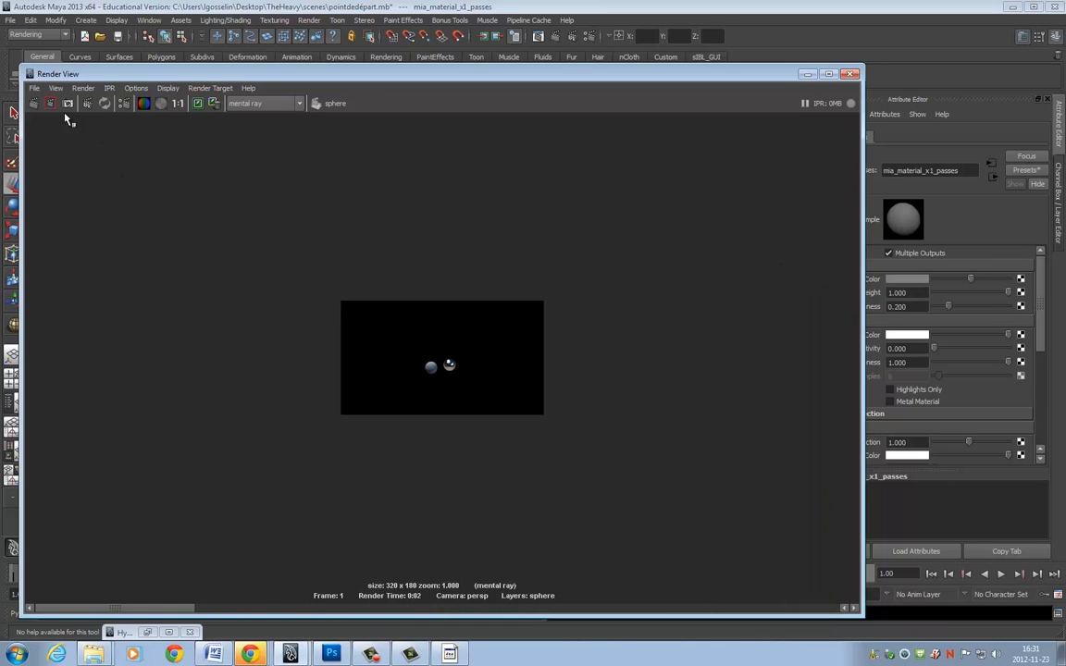
Examine the alpha channel of the sphere render's diffuse pass and compare it with the alpha channel of the main render
left_click(33, 88)
mouse_move(74, 170)
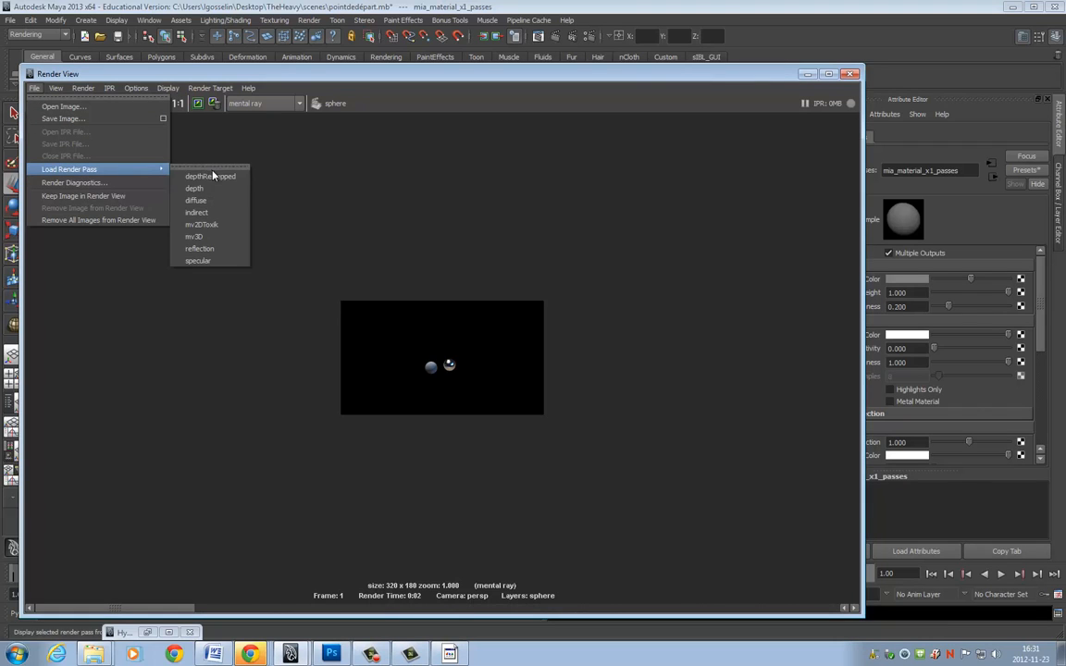
left_click(199, 201)
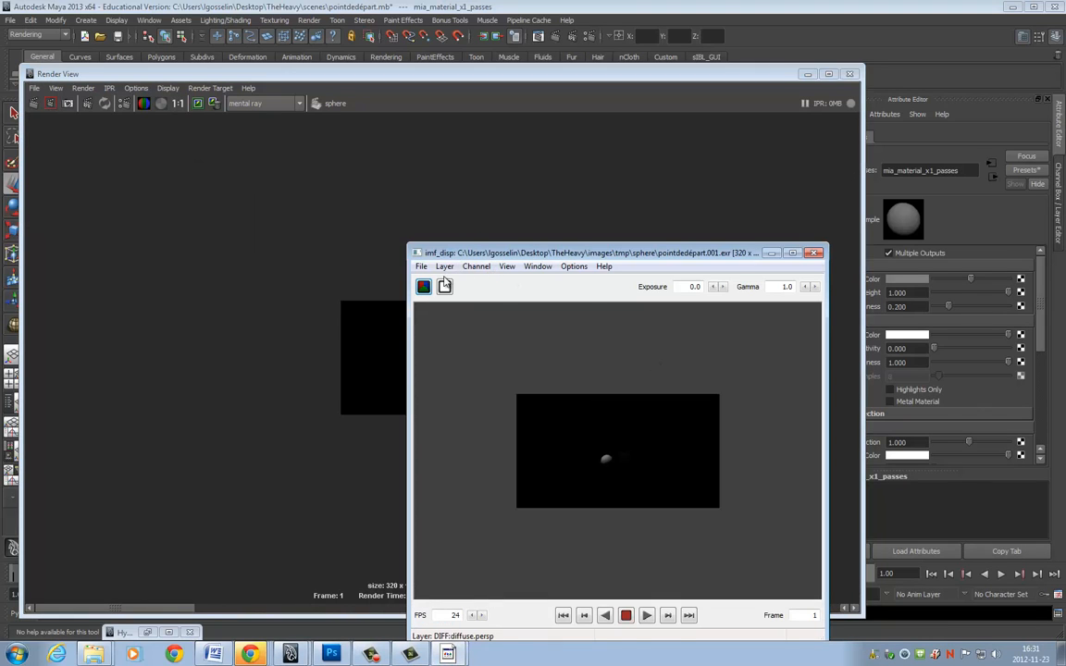
left_click(444, 286)
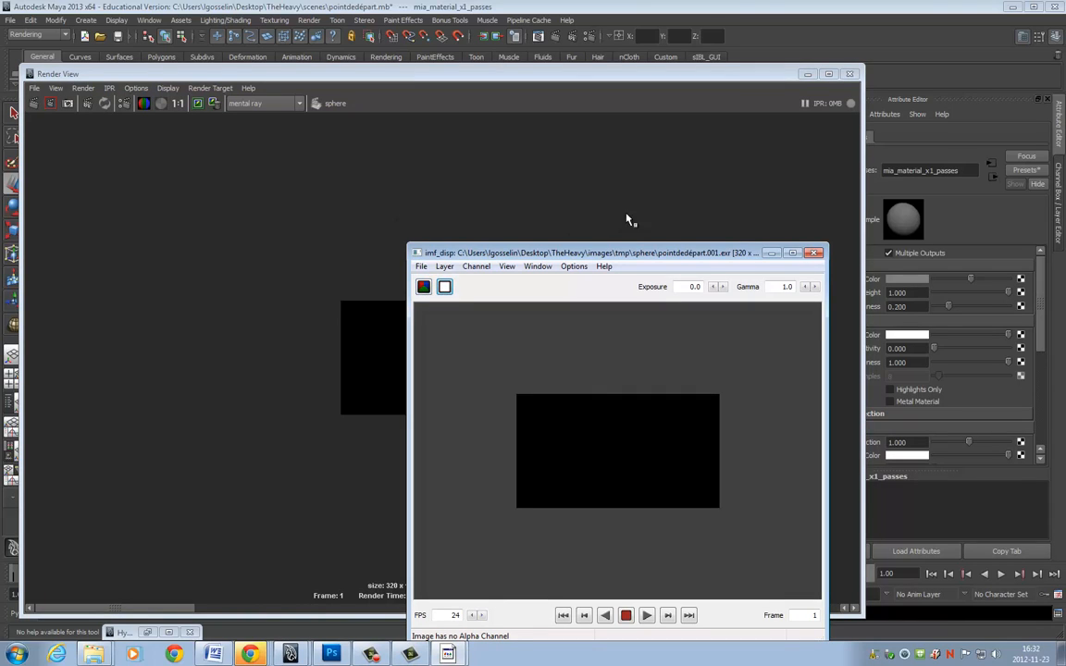
left_click(814, 253)
left_click(161, 104)
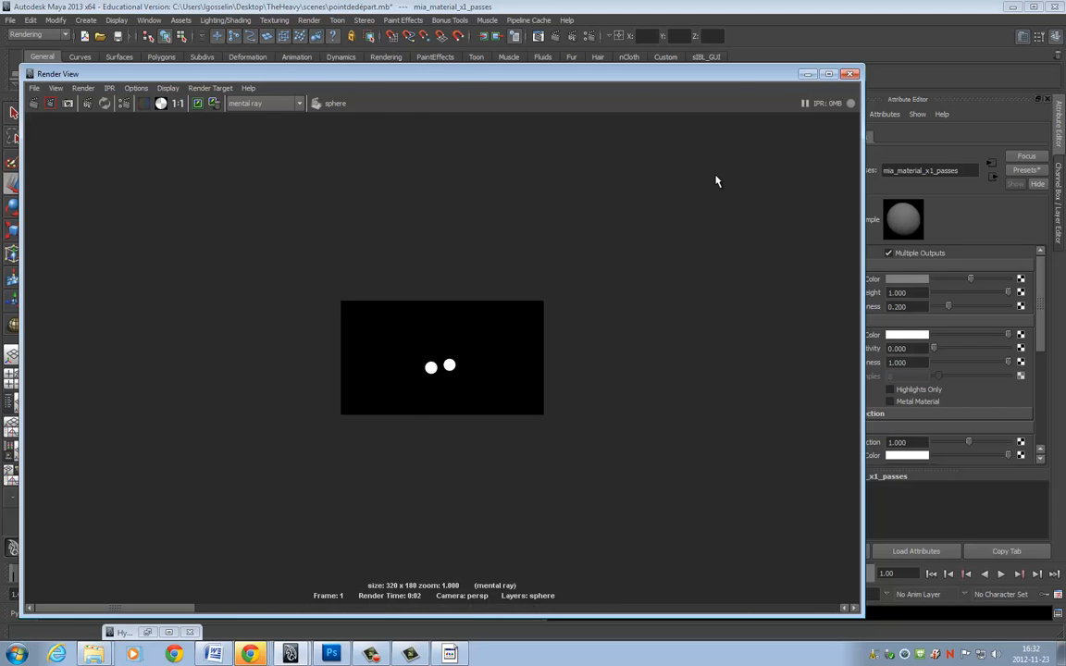
Minimize the Render View, select the shadow render layer, and associate the depth, mv2DToxik and mv3D passes with it
left_click(808, 74)
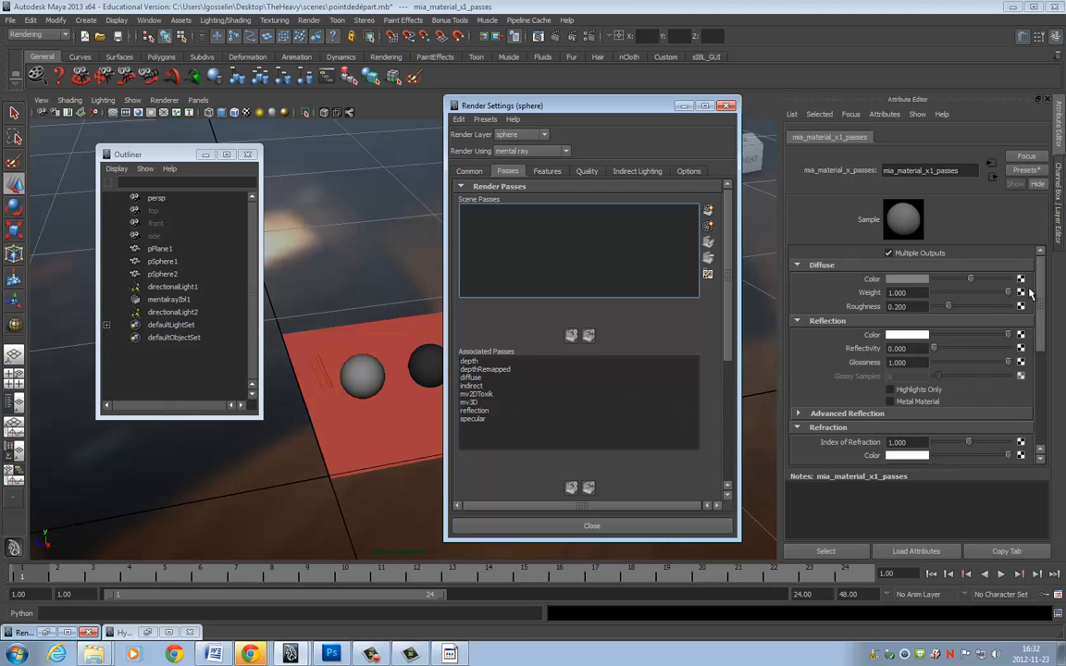
left_click_drag(1040, 297, 1040, 393)
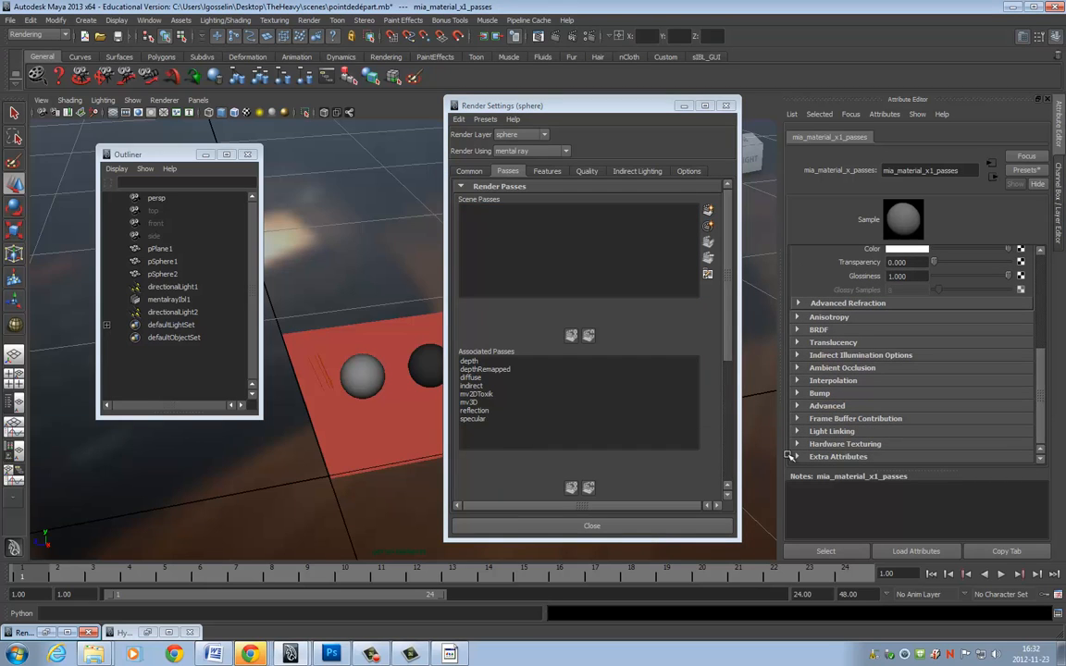
left_click(1057, 37)
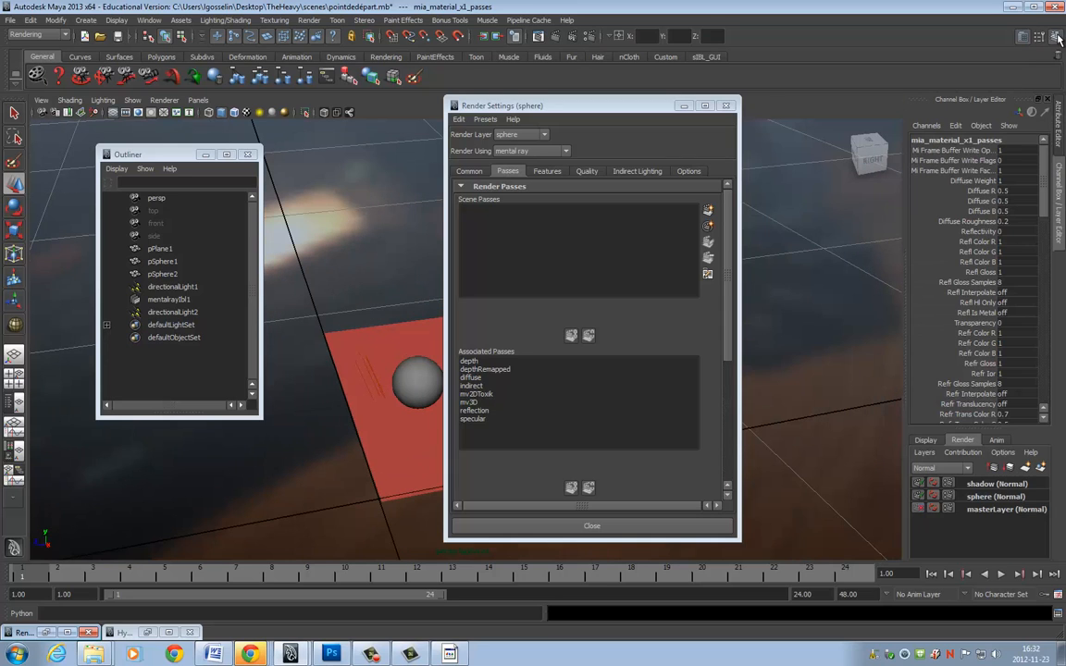
left_click(982, 483)
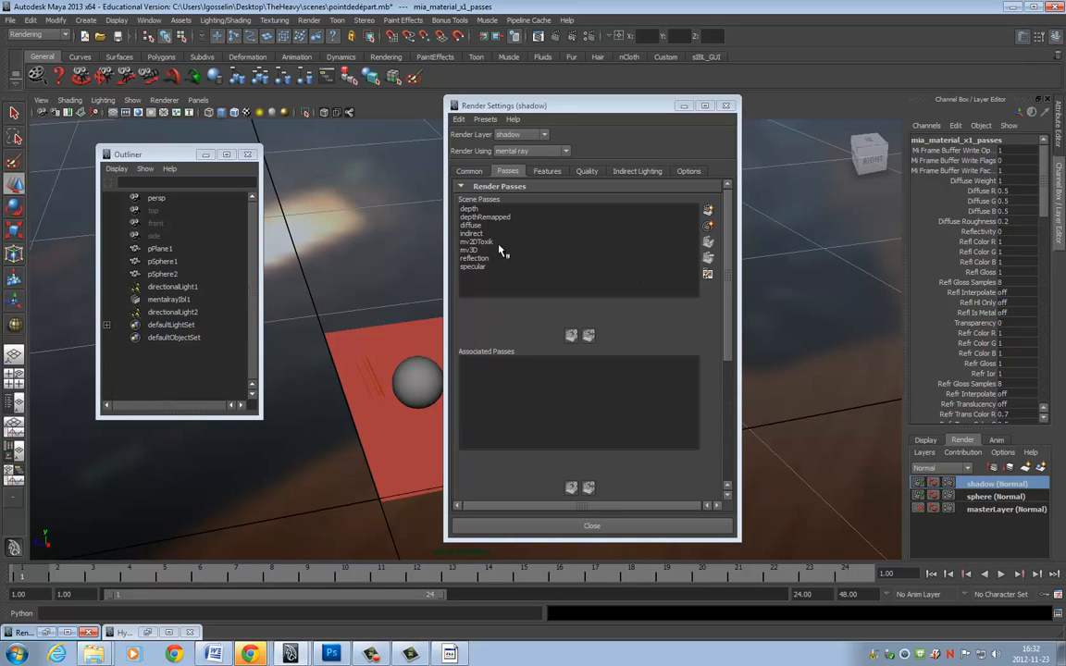
left_click(467, 210)
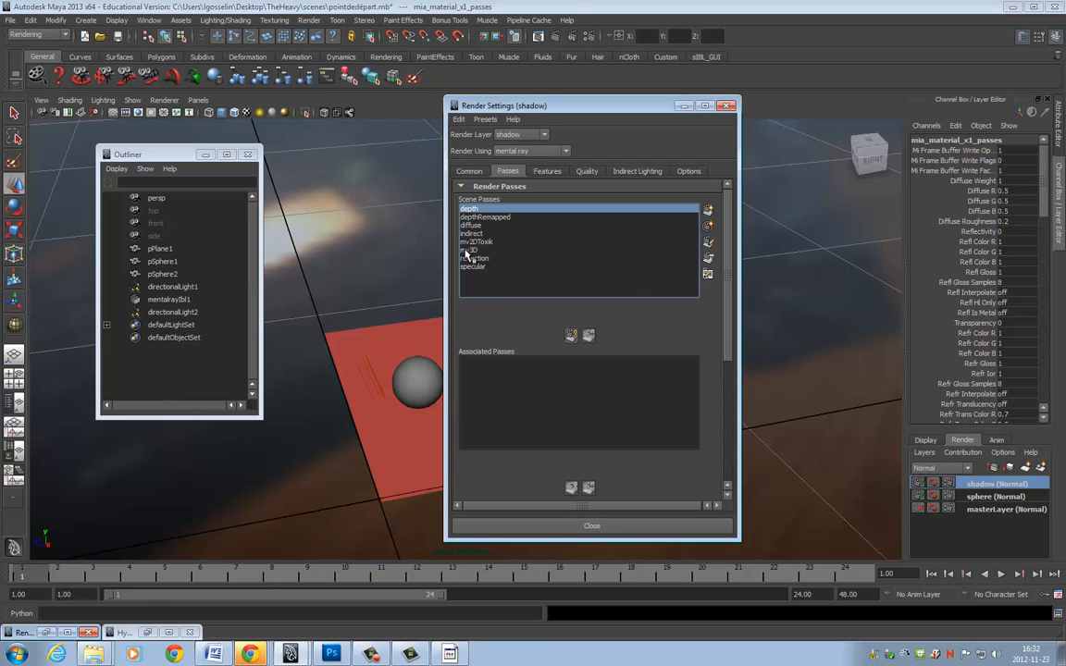
left_click(466, 250, "ctrl")
left_click(468, 242, "ctrl")
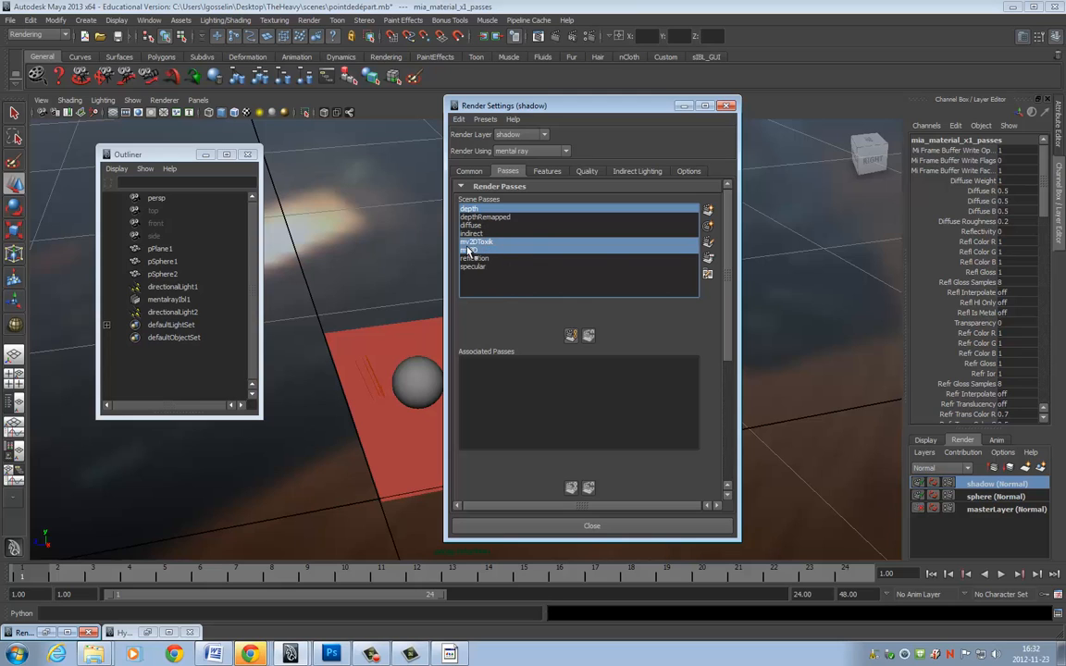
left_click(571, 336)
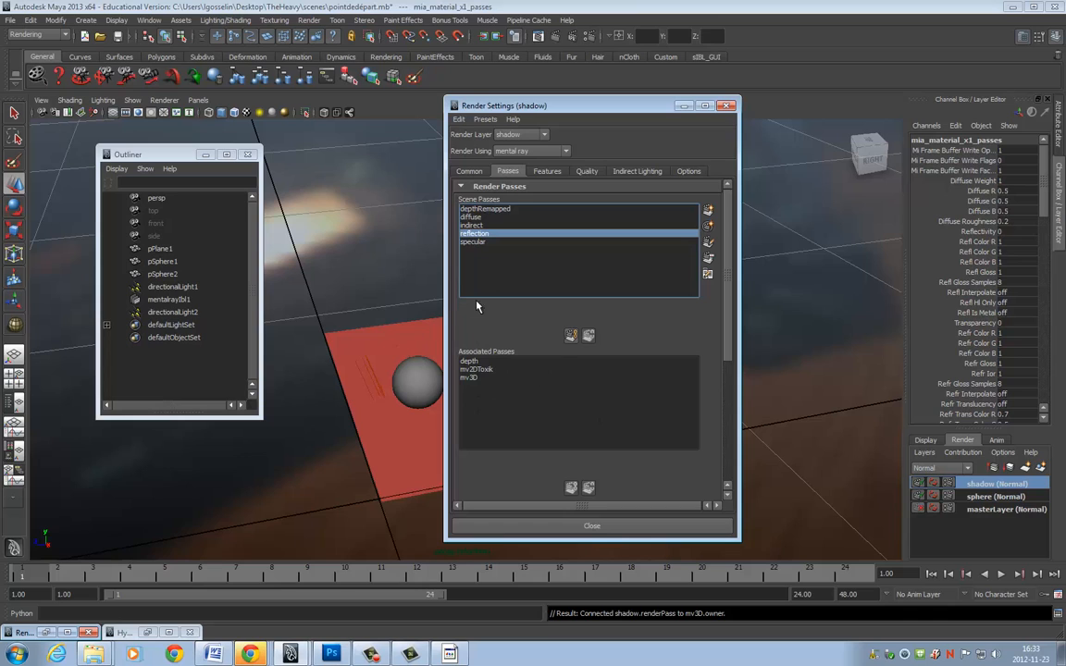
Create a Beauty render pass and associate it with the shadow layer
left_click(708, 210)
left_click(407, 273)
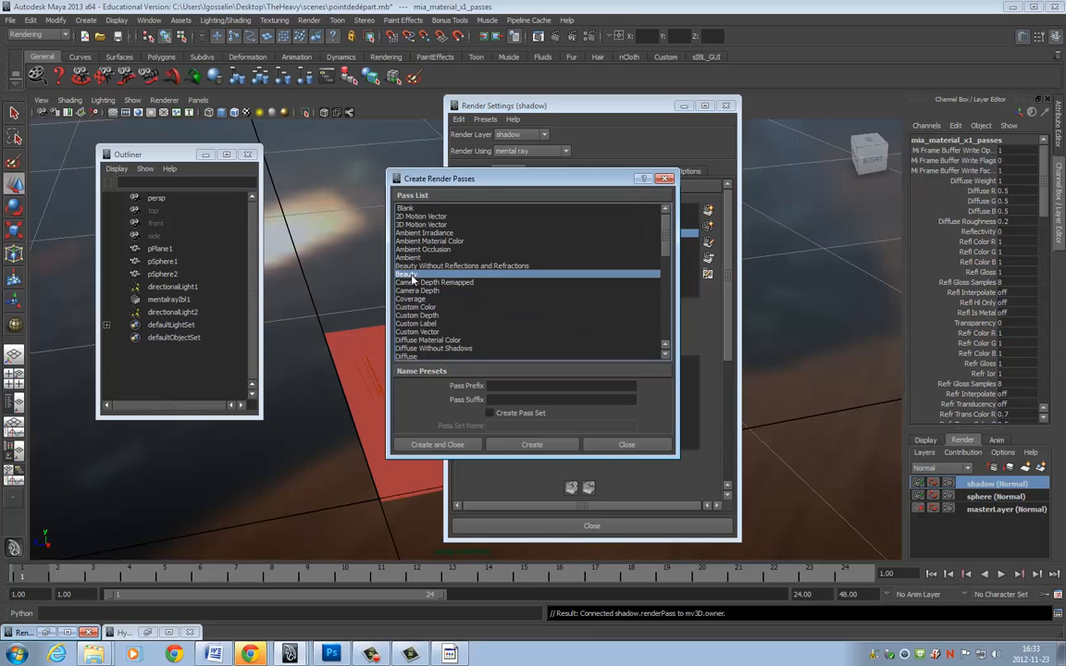
left_click(665, 177)
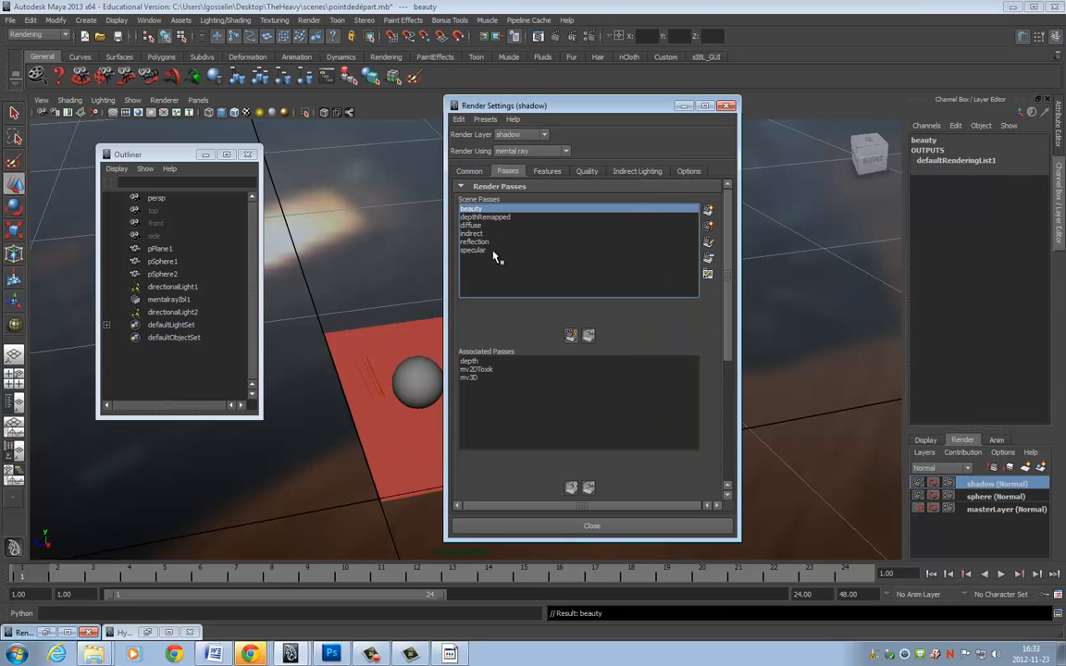
left_click(571, 335)
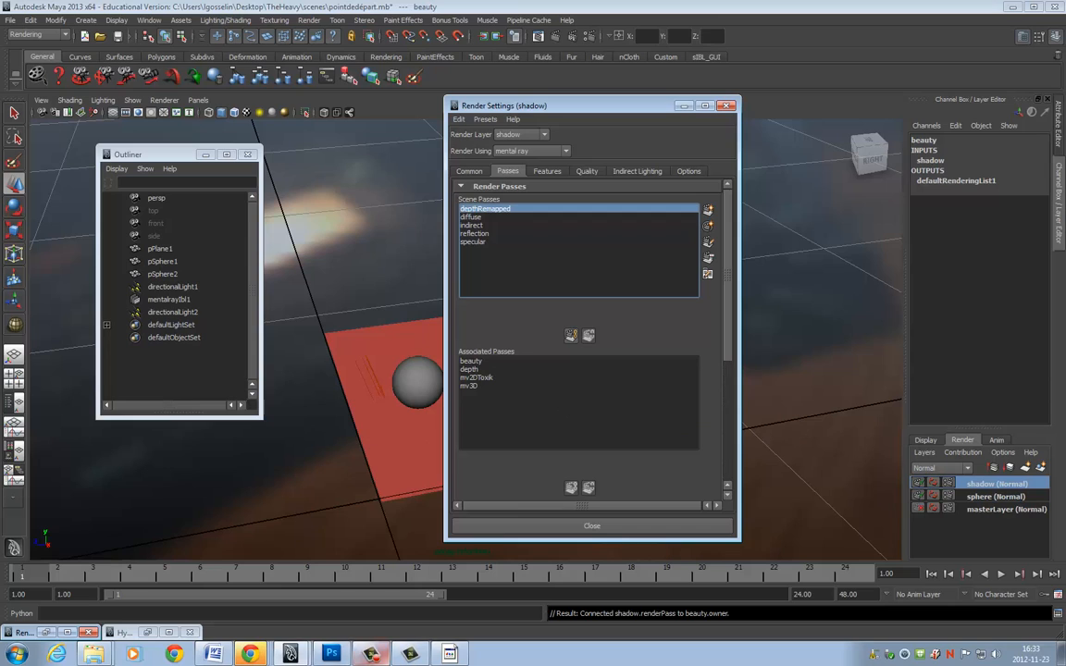
left_click(372, 654)
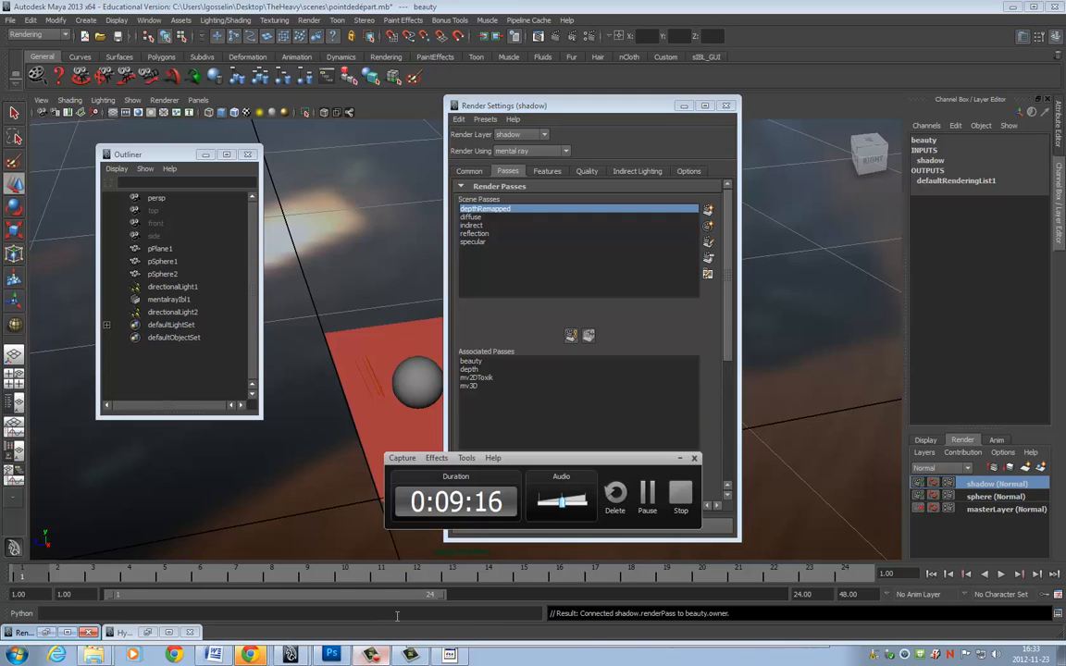